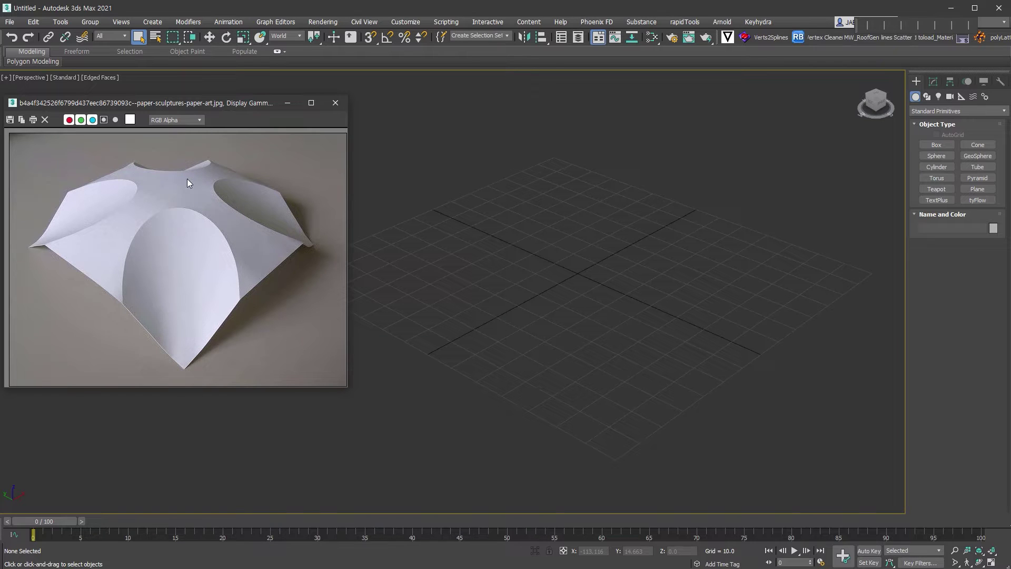
# Create a plane with a length and width of 200.
pyautogui.click(977, 189)
pyautogui.moveTo(583, 113); pyautogui.dragTo(635, 536)
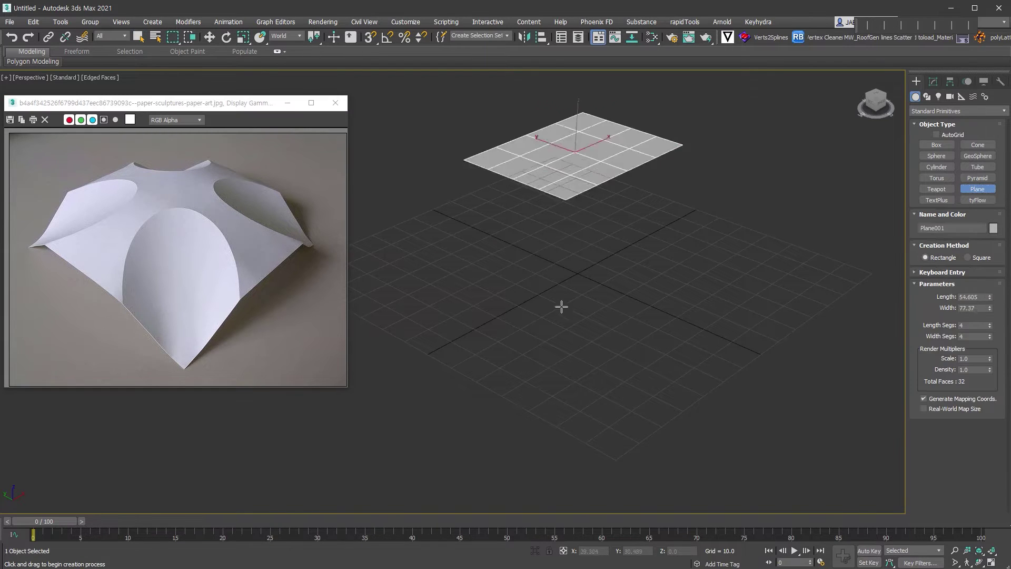
pyautogui.doubleClick(972, 297)
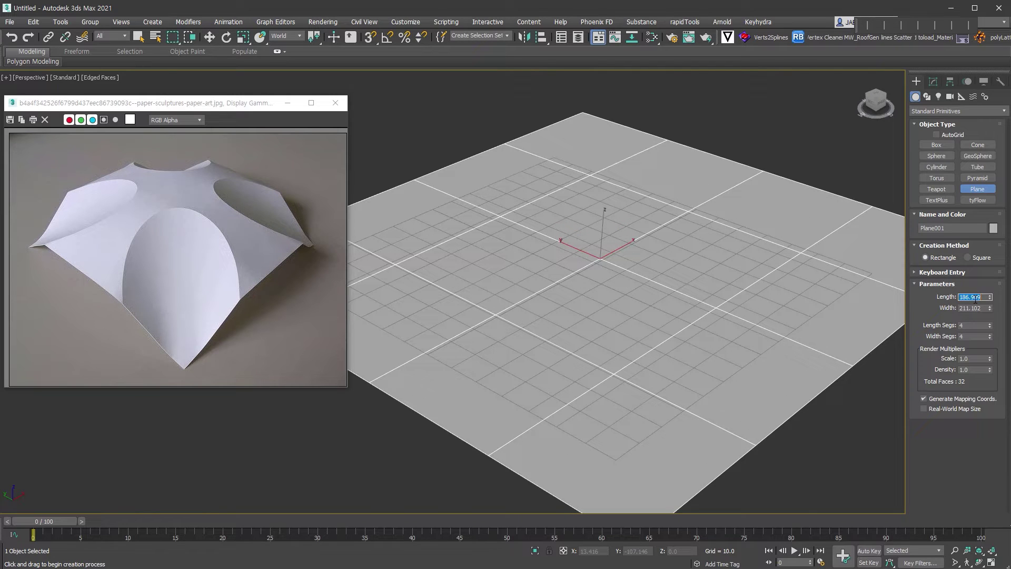
pyautogui.write('200')
pyautogui.press('Tab')
pyautogui.write('200')
pyautogui.press('Return')
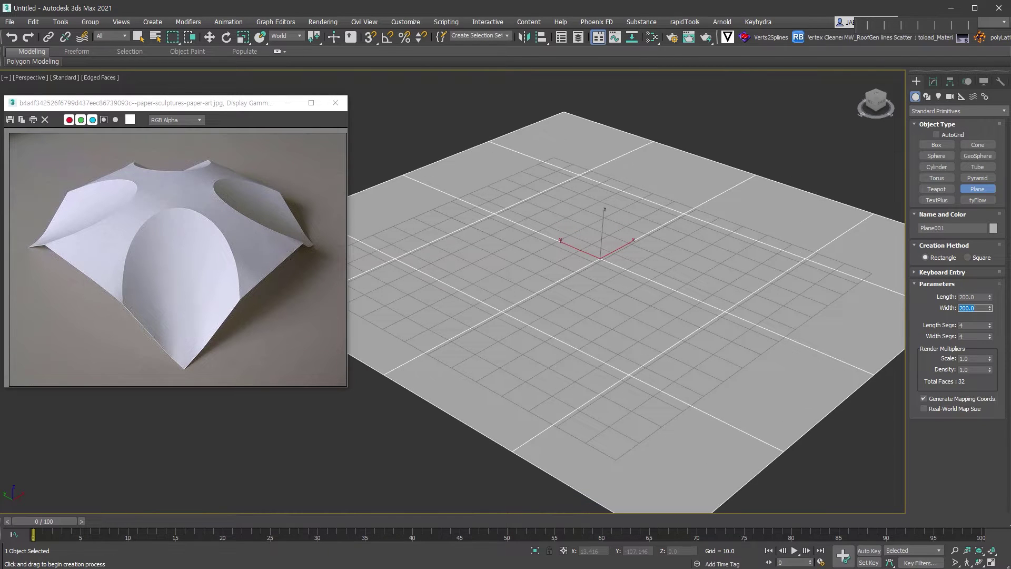
# Set the plane's length and width segments to 5 each.
pyautogui.scroll(-2, 750, 316)
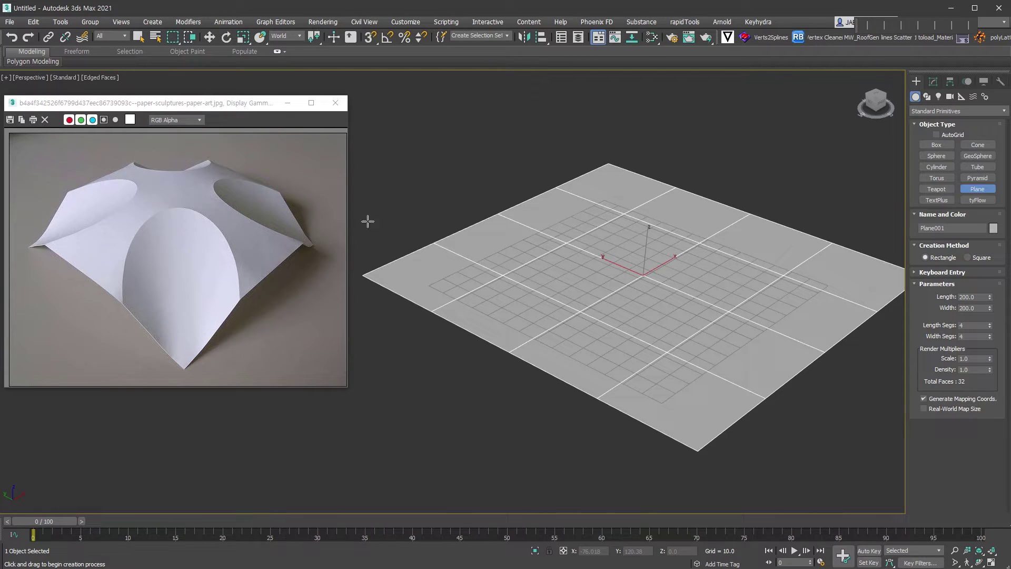
pyautogui.click(990, 323)
pyautogui.click(990, 334)
pyautogui.moveTo(818, 426)
pyautogui.keyDown('alt'); pyautogui.mouseDown(button='middle')
pyautogui.moveTo(787, 370)
pyautogui.moveTo(817, 314)
pyautogui.moveTo(792, 370)
pyautogui.mouseUp(button='middle'); pyautogui.keyUp('alt')
pyautogui.scroll(-3, 787, 370)
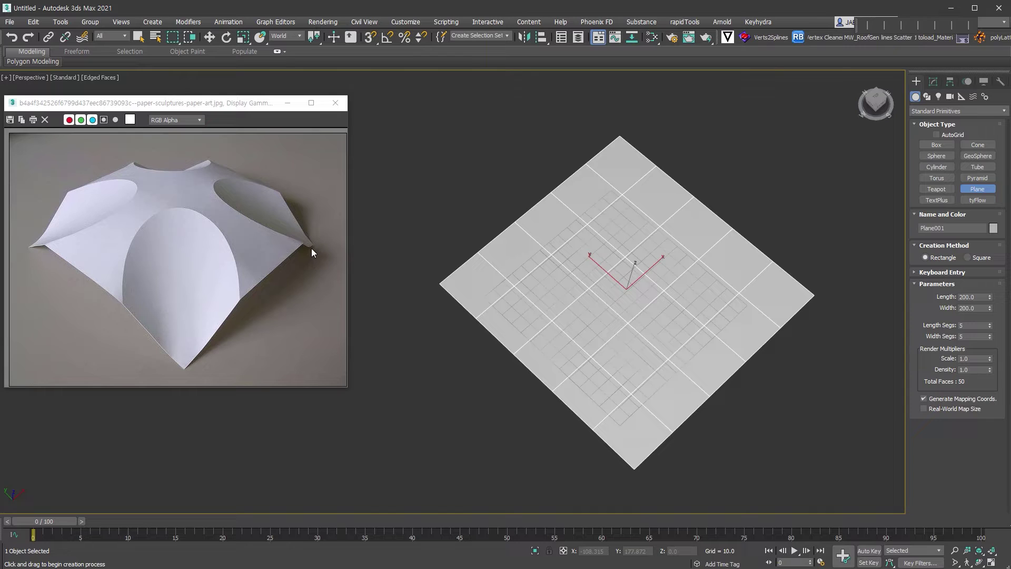
pyautogui.moveTo(781, 357)
pyautogui.keyDown('alt'); pyautogui.mouseDown(button='middle')
pyautogui.moveTo(754, 368)
pyautogui.moveTo(751, 338)
pyautogui.mouseUp(button='middle'); pyautogui.keyUp('alt')
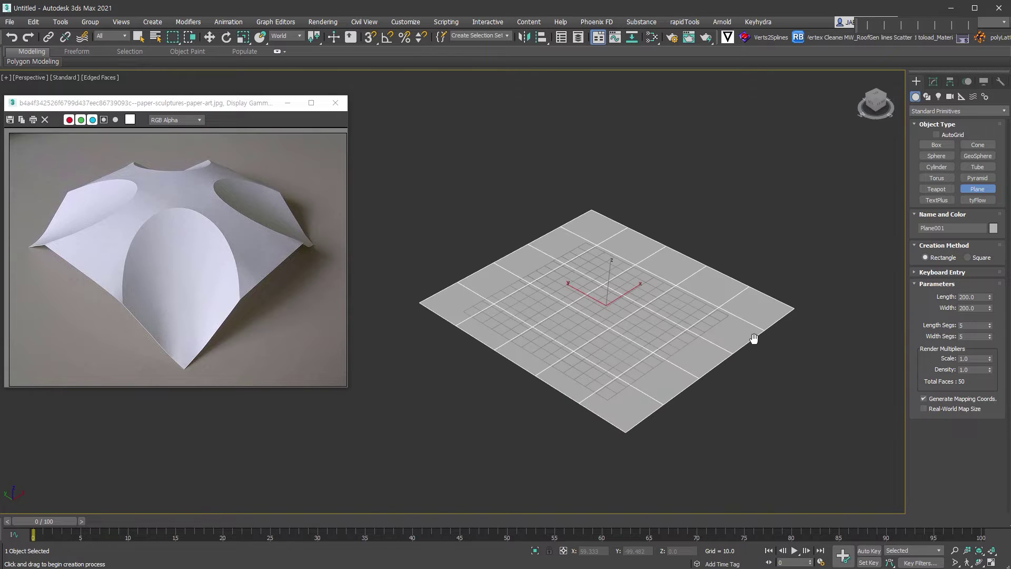
# Open the Modifier List and filter it for the FFD modifier.
pyautogui.click(934, 82)
pyautogui.click(959, 112)
pyautogui.write('f')
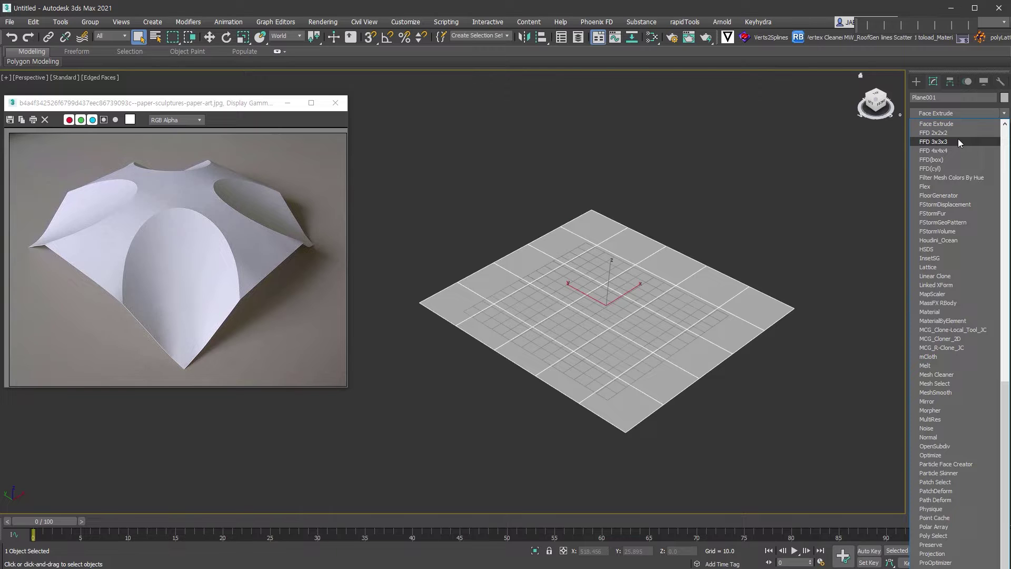
# Add an FFD 3x3x3 modifier and select its centre control point.
pyautogui.click(959, 140)
pyautogui.click(926, 204)
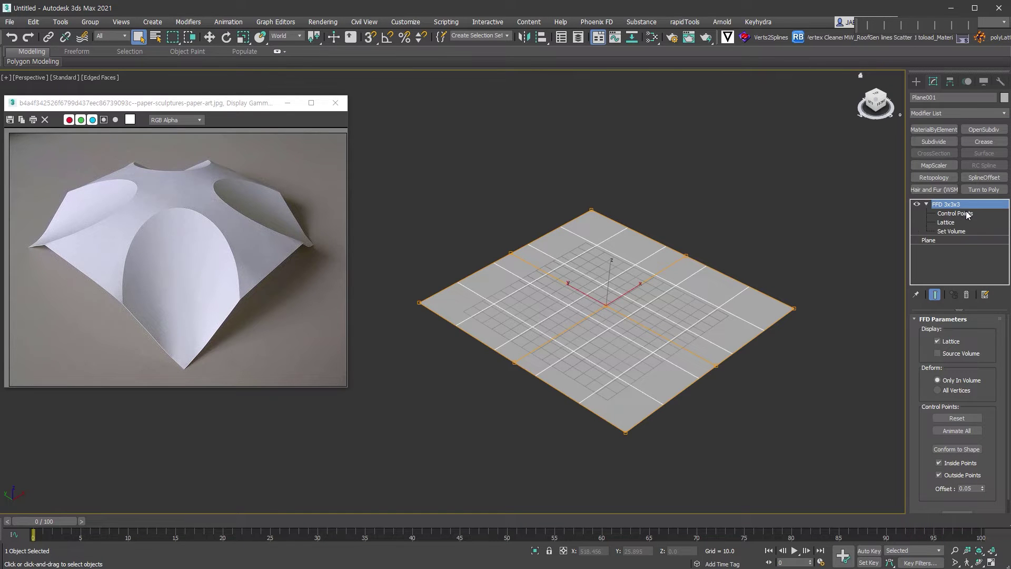
pyautogui.click(972, 214)
pyautogui.moveTo(634, 285); pyautogui.dragTo(552, 333)
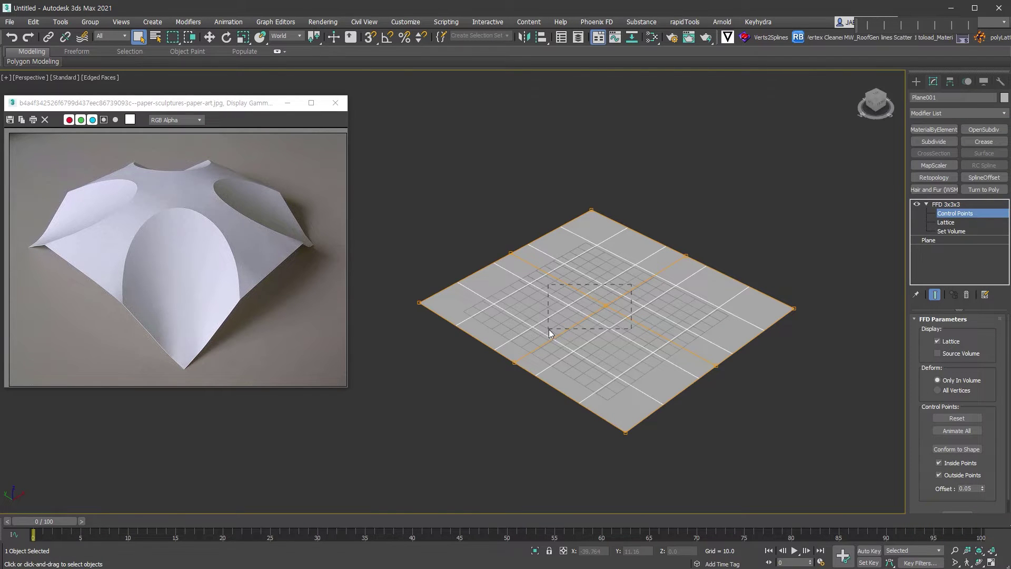
# Move the centre control point up in Z into a peak, then convert to Editable Poly.
pyautogui.rightClick(597, 283)
pyautogui.click(604, 293)
pyautogui.keyDown('alt'); pyautogui.moveTo(620, 321); pyautogui.dragTo(637, 290, button='middle'); pyautogui.keyUp('alt')
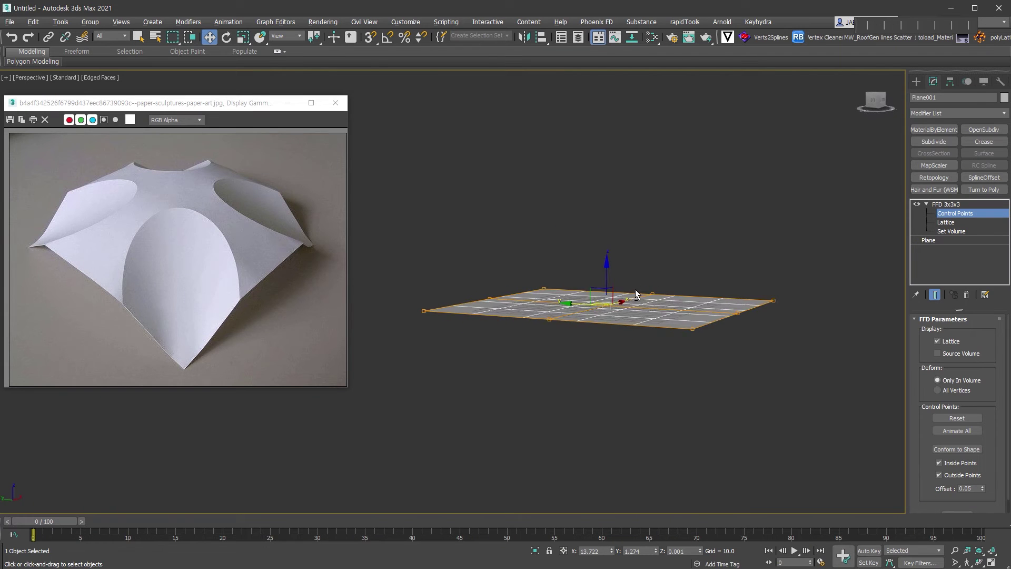
pyautogui.moveTo(609, 272); pyautogui.dragTo(632, 84)
pyautogui.keyDown('alt'); pyautogui.moveTo(808, 305); pyautogui.dragTo(716, 320, button='middle'); pyautogui.keyUp('alt')
pyautogui.hotkey('ctrl', 'e')
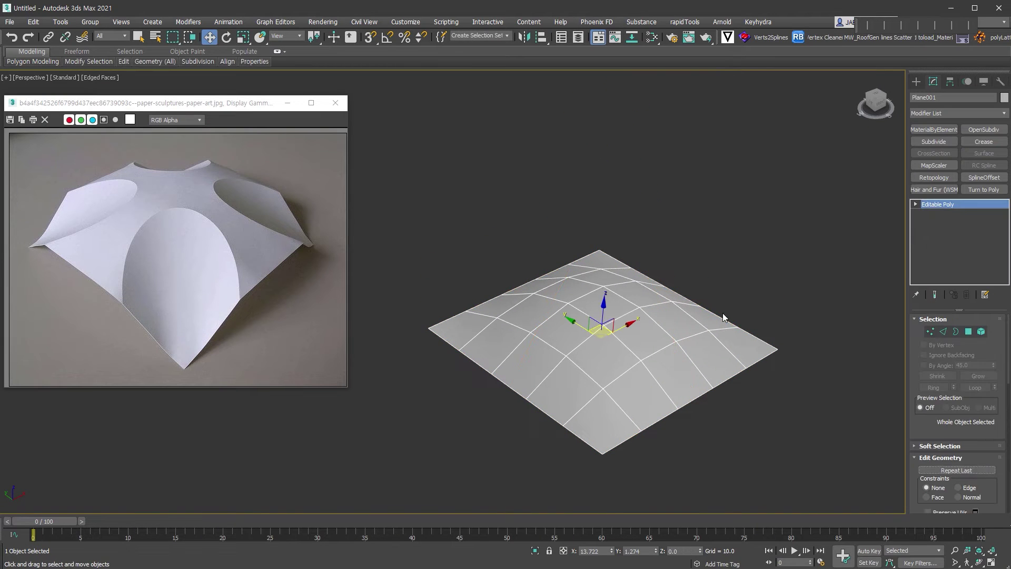
# Select the mesh's centre polygon and scale it down.
pyautogui.keyDown('alt'); pyautogui.moveTo(723, 313); pyautogui.dragTo(839, 367, button='middle'); pyautogui.keyUp('alt')
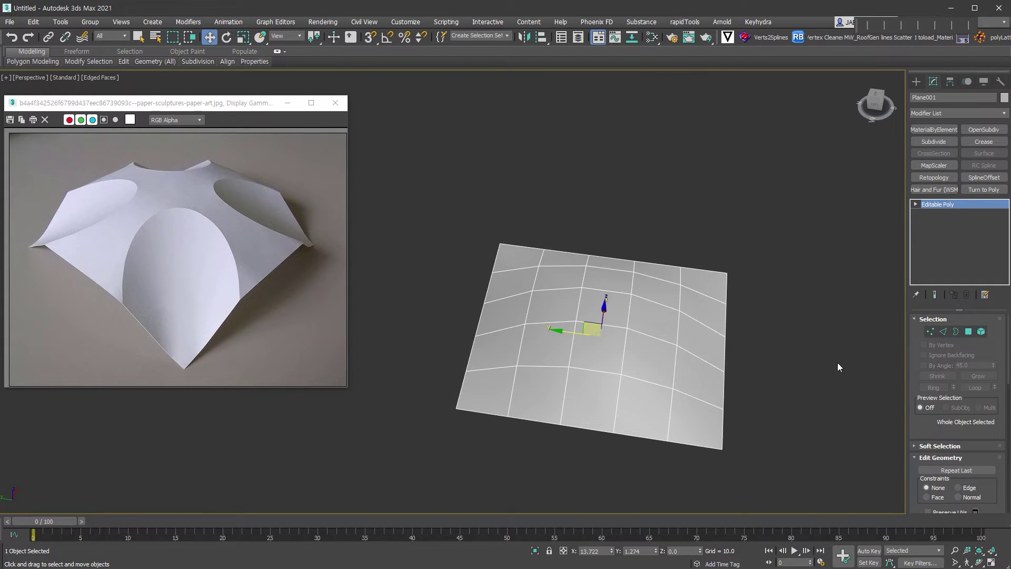
pyautogui.click(968, 332)
pyautogui.click(606, 308)
pyautogui.keyDown('alt'); pyautogui.moveTo(605, 309); pyautogui.dragTo(605, 298, button='middle'); pyautogui.keyUp('alt')
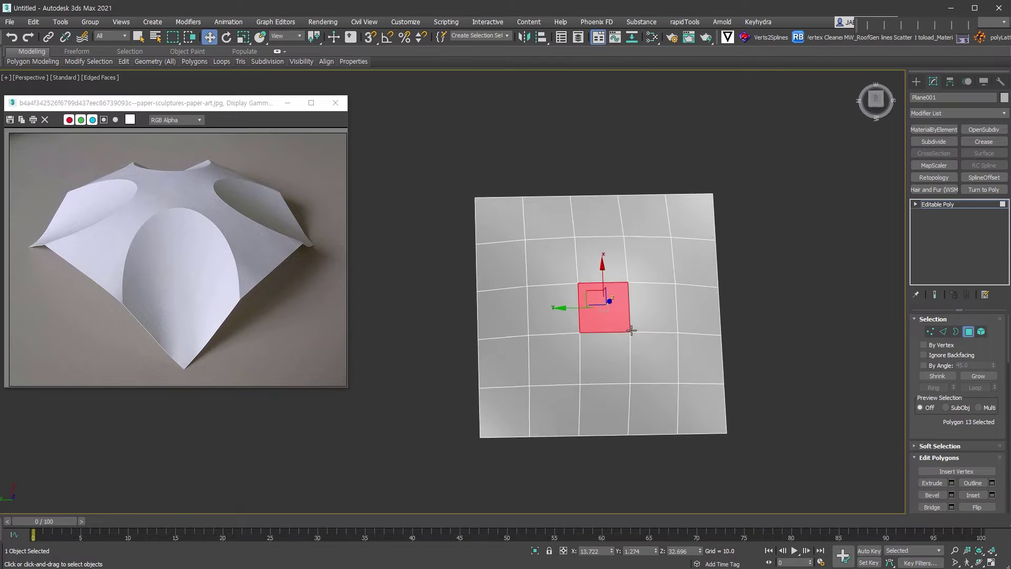
pyautogui.scroll(2, 605, 299)
pyautogui.scroll(2, 606, 298)
pyautogui.rightClick(634, 274)
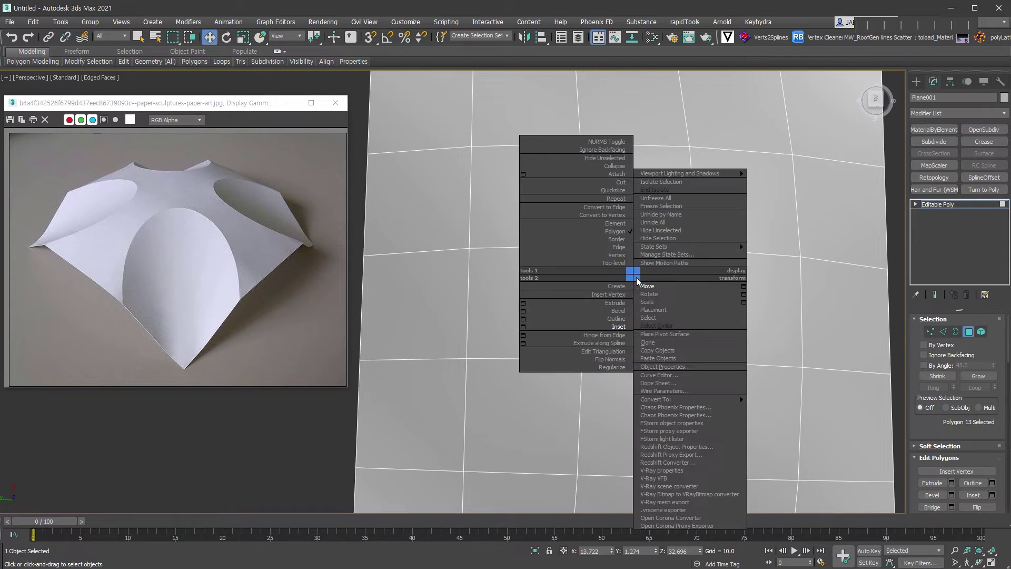
pyautogui.click(648, 301)
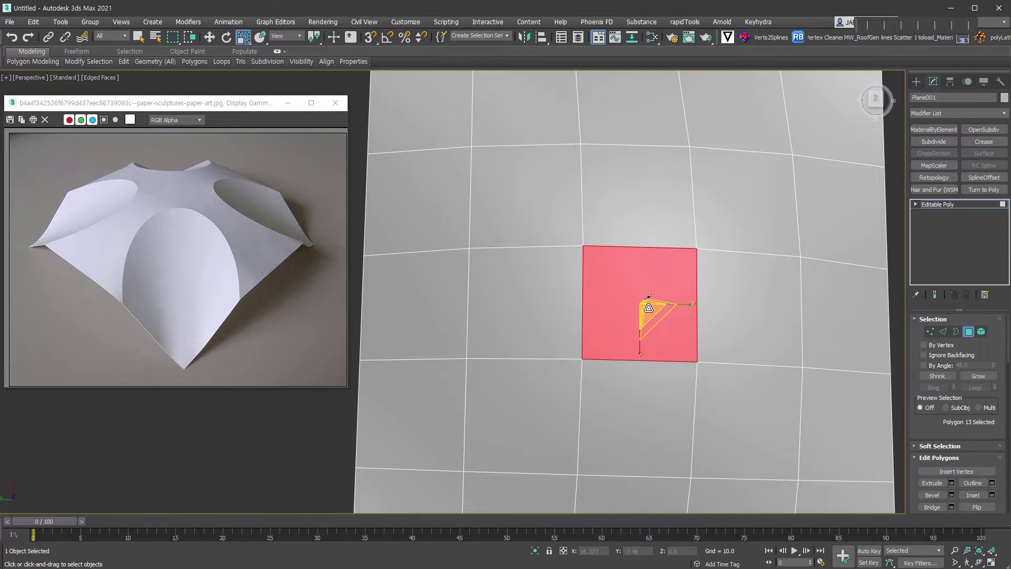
pyautogui.scroll(-1, 650, 311)
# Switch to Top view, centre the plane, hide the grid, and enter Edge mode.
pyautogui.press('t')
pyautogui.scroll(-2, 687, 302)
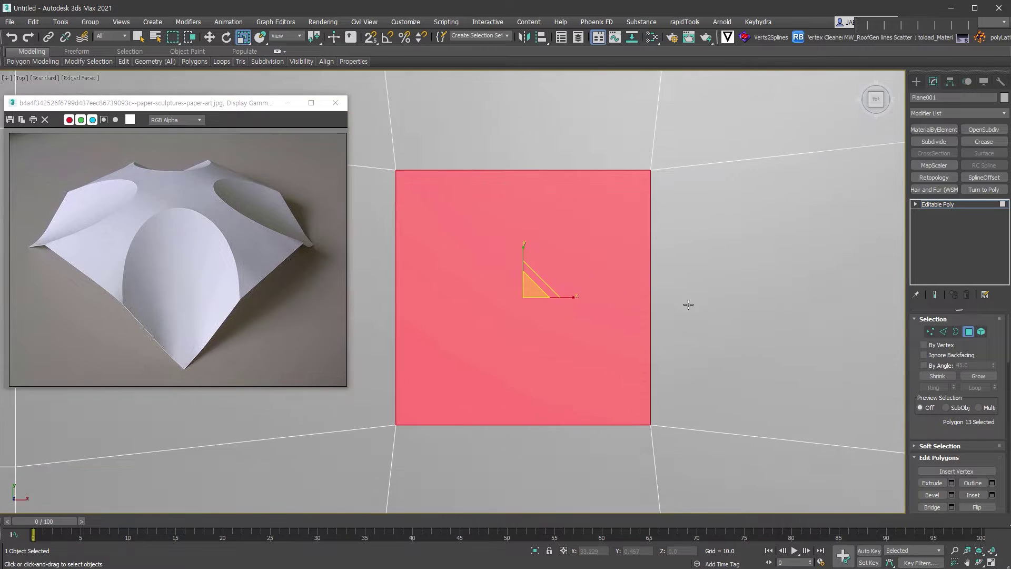
pyautogui.scroll(-2, 687, 300)
pyautogui.moveTo(686, 301); pyautogui.dragTo(684, 289, button='middle')
pyautogui.press('g')
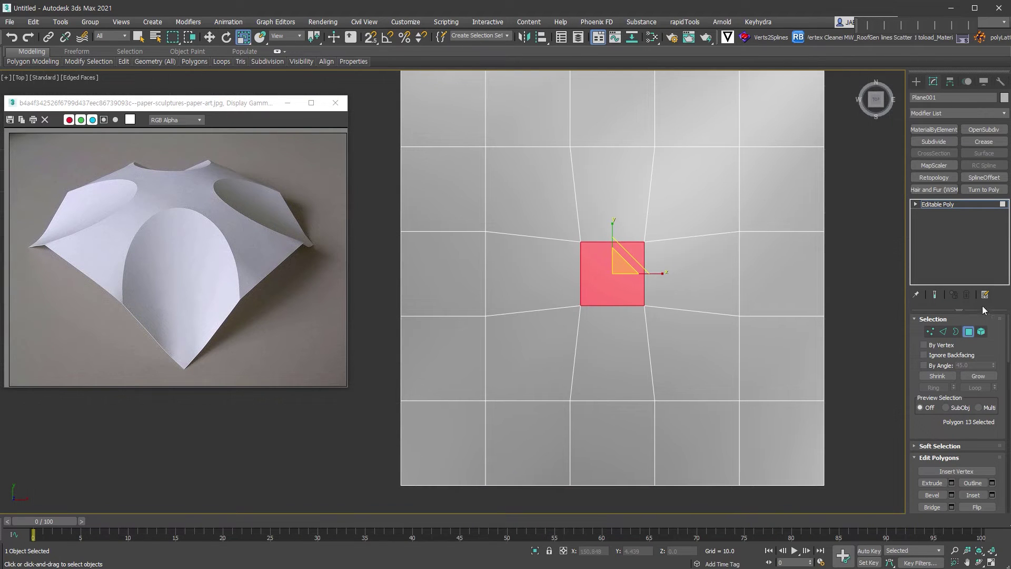
pyautogui.click(944, 331)
# Select the right, top, left and bottom edges around the centre, with Use Pivot Point Center.
pyautogui.click(738, 262)
pyautogui.keyDown('ctrl'); pyautogui.click(621, 149); pyautogui.keyUp('ctrl')
pyautogui.keyDown('ctrl'); pyautogui.click(485, 272); pyautogui.keyUp('ctrl')
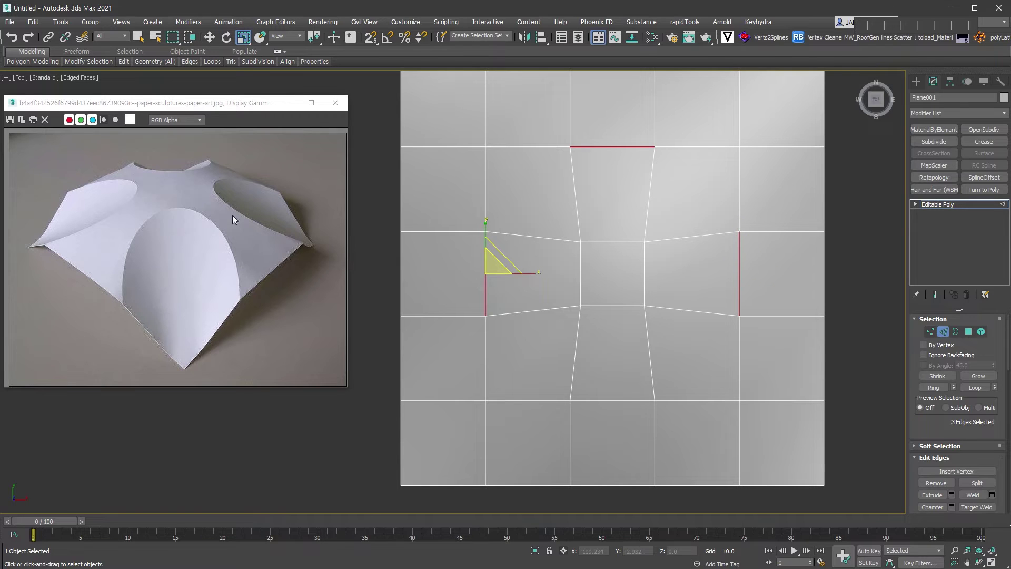
pyautogui.keyDown('ctrl'); pyautogui.click(624, 401); pyautogui.keyUp('ctrl')
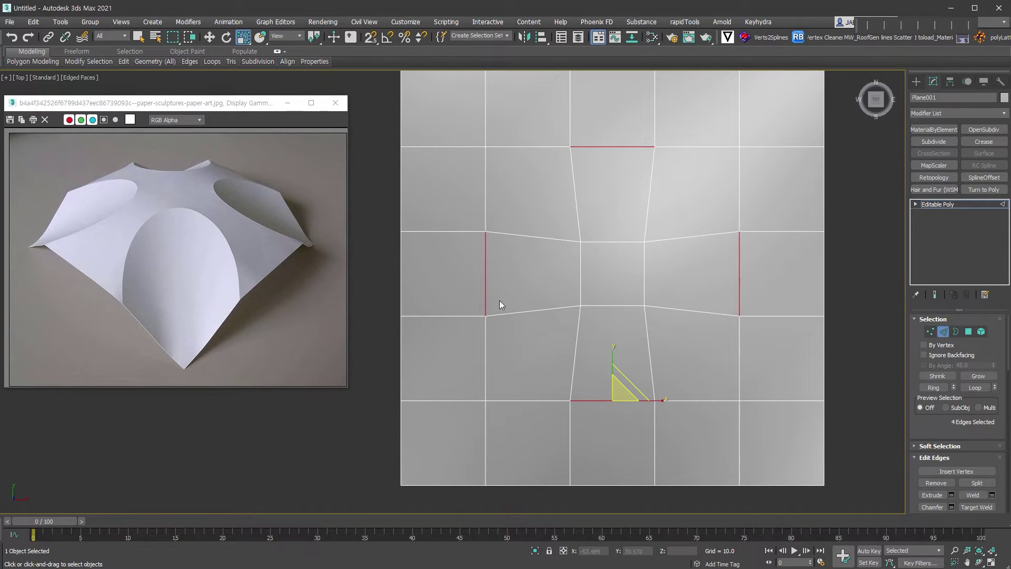
pyautogui.keyDown('ctrl'); pyautogui.click(480, 246); pyautogui.keyUp('ctrl')
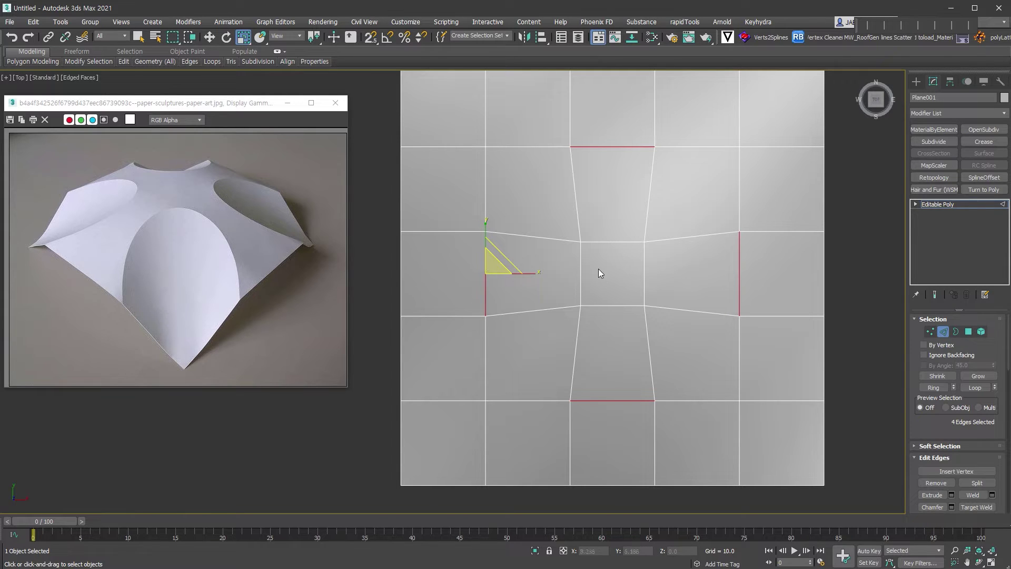
pyautogui.click(314, 38)
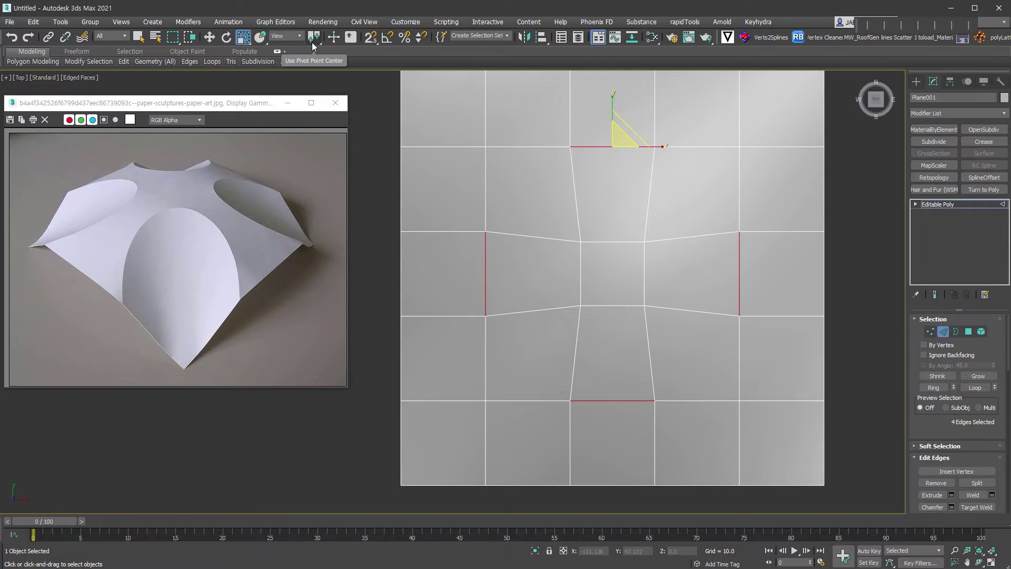
# Scale the four centre edges to 75% about the selection centre.
pyautogui.moveTo(614, 133); pyautogui.dragTo(625, 253)
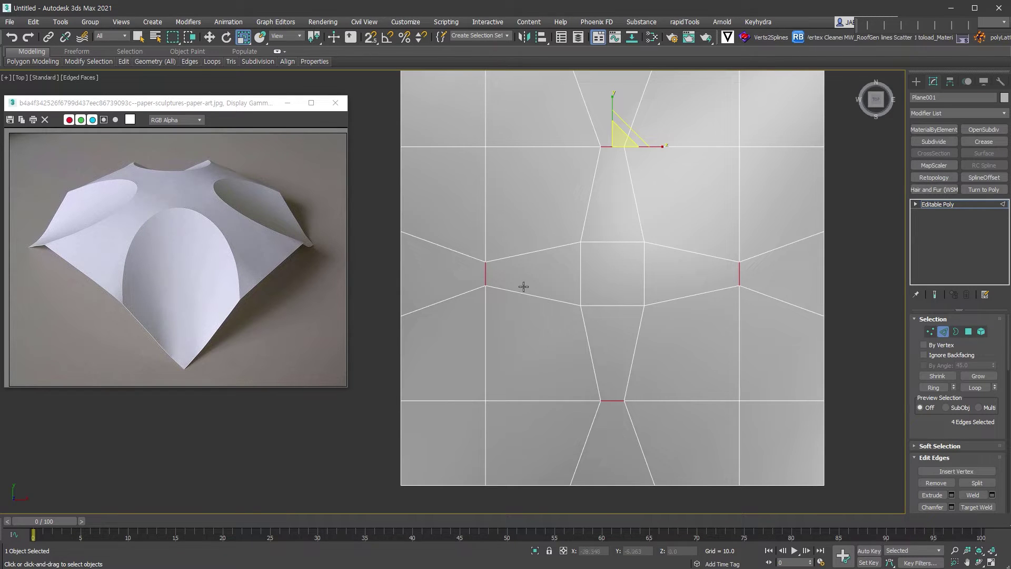
pyautogui.moveTo(314, 37); pyautogui.dragTo(314, 72)
pyautogui.moveTo(626, 258); pyautogui.dragTo(607, 266)
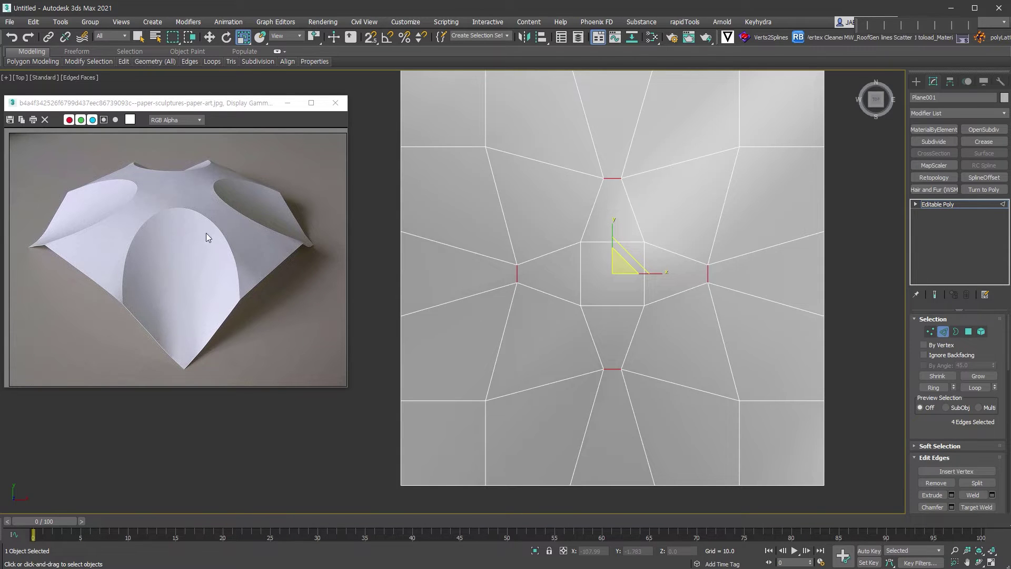
pyautogui.moveTo(698, 355)
pyautogui.keyDown('alt'); pyautogui.mouseDown(button='middle')
pyautogui.moveTo(769, 349)
pyautogui.moveTo(752, 300)
pyautogui.moveTo(786, 292)
pyautogui.moveTo(770, 321)
pyautogui.moveTo(819, 281)
pyautogui.mouseUp(button='middle'); pyautogui.keyUp('alt')
pyautogui.click(819, 280)
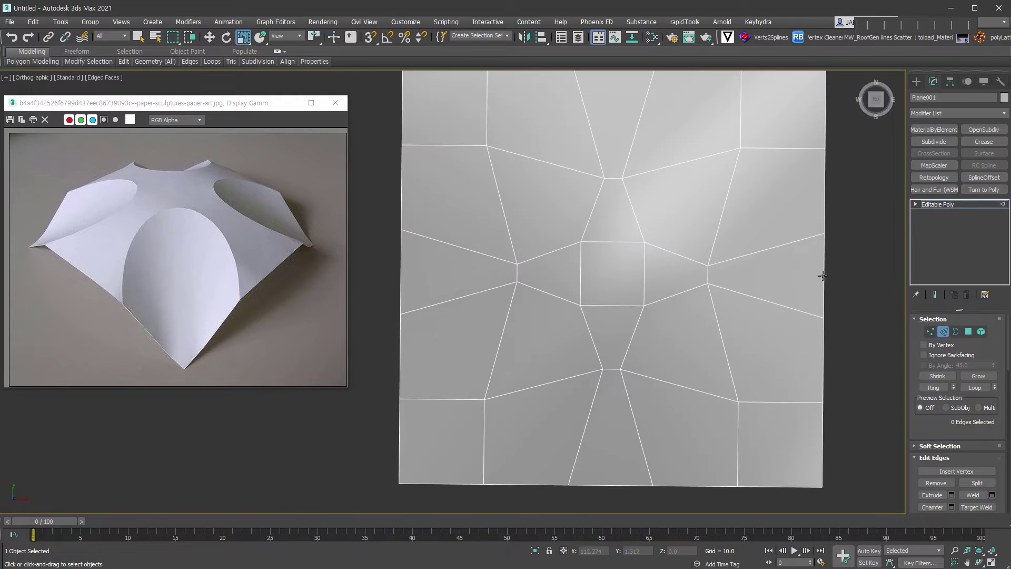
# Select the middle edge on each of the plane's four outer borders.
pyautogui.click(822, 280)
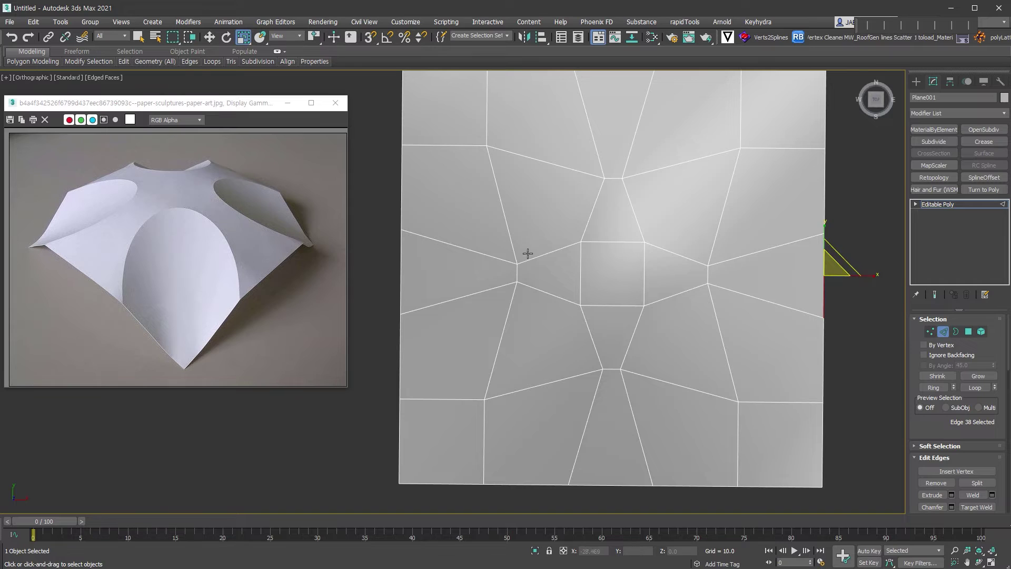
pyautogui.scroll(-2, 526, 251)
pyautogui.keyDown('ctrl'); pyautogui.click(616, 139); pyautogui.keyUp('ctrl')
pyautogui.keyDown('ctrl'); pyautogui.click(452, 289); pyautogui.keyUp('ctrl')
pyautogui.keyDown('ctrl'); pyautogui.click(595, 435); pyautogui.keyUp('ctrl')
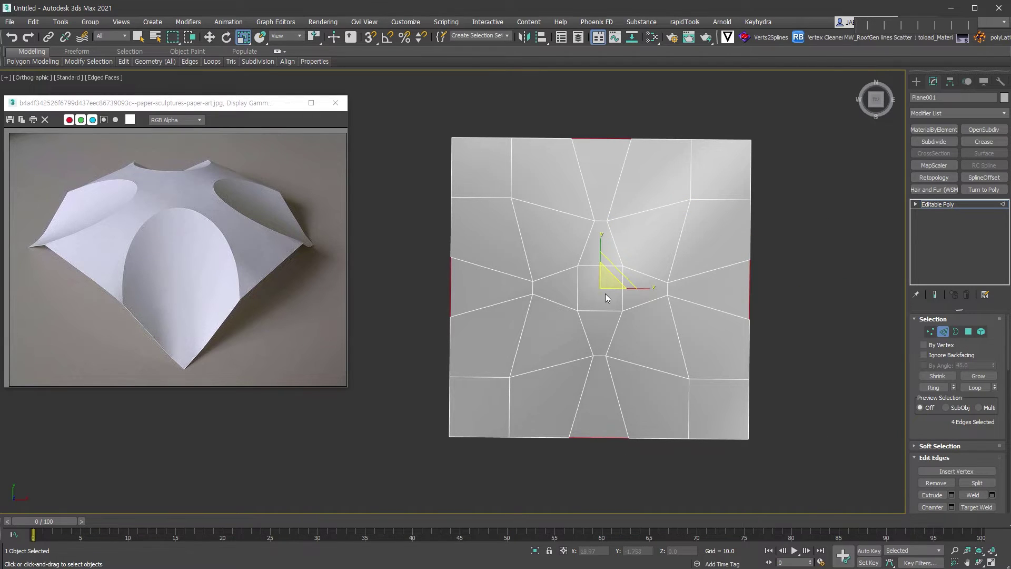
pyautogui.moveTo(609, 280); pyautogui.dragTo(615, 305)
# Scale the four border edges to 150% about their own pivot centres.
pyautogui.moveTo(315, 37); pyautogui.dragTo(318, 54)
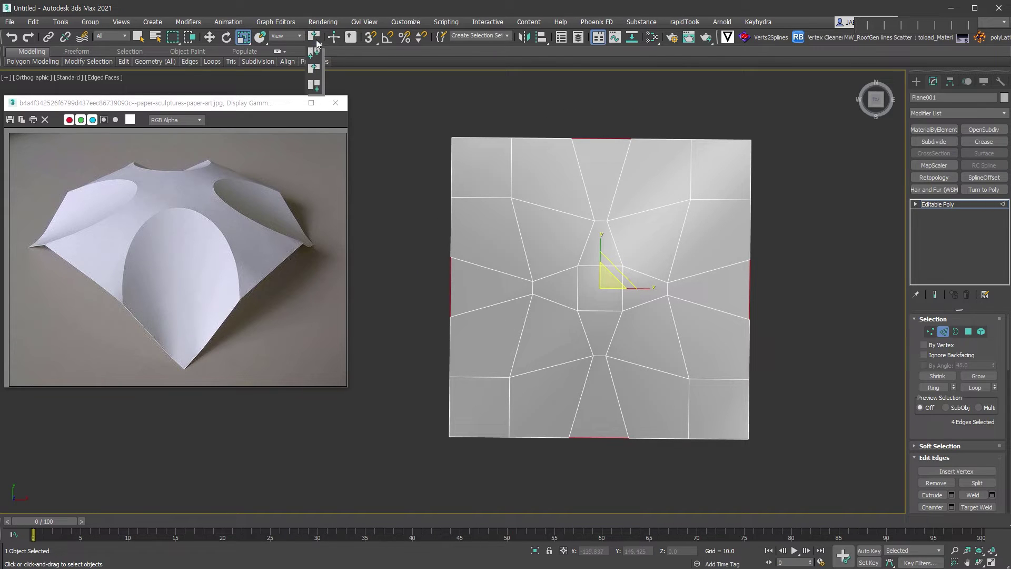
pyautogui.moveTo(317, 55); pyautogui.dragTo(315, 53)
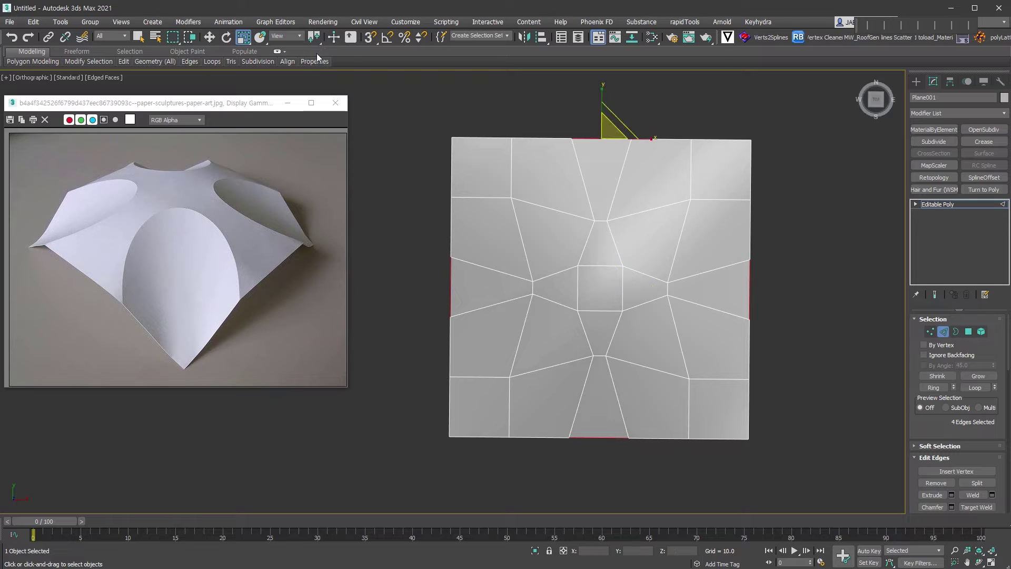
pyautogui.moveTo(606, 130); pyautogui.dragTo(618, 103)
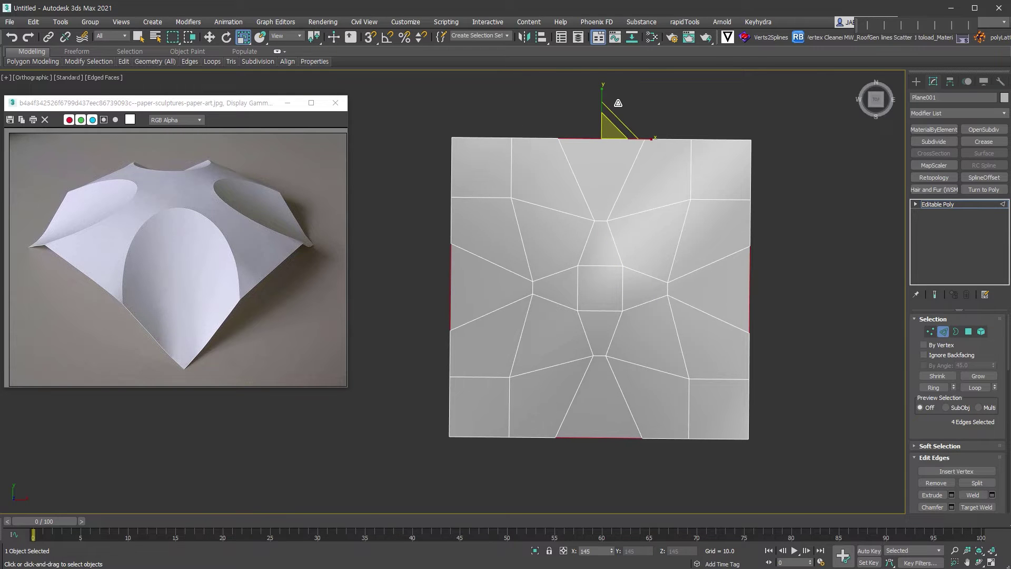
pyautogui.click(843, 353)
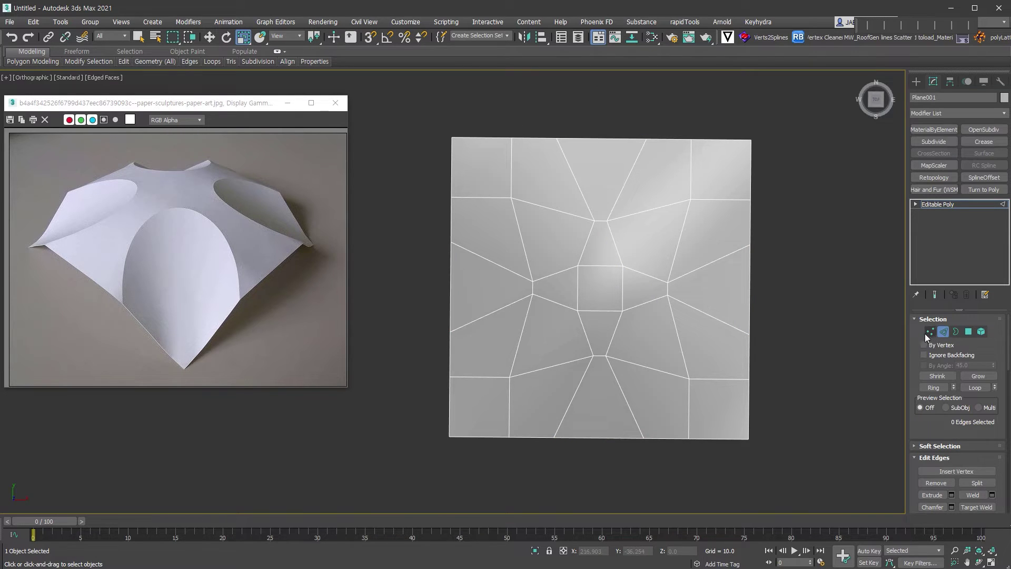
# Select the four diagonal ring vertices and scale them inward to 85%.
pyautogui.click(931, 331)
pyautogui.click(690, 199)
pyautogui.keyDown('ctrl'); pyautogui.click(511, 198); pyautogui.keyUp('ctrl')
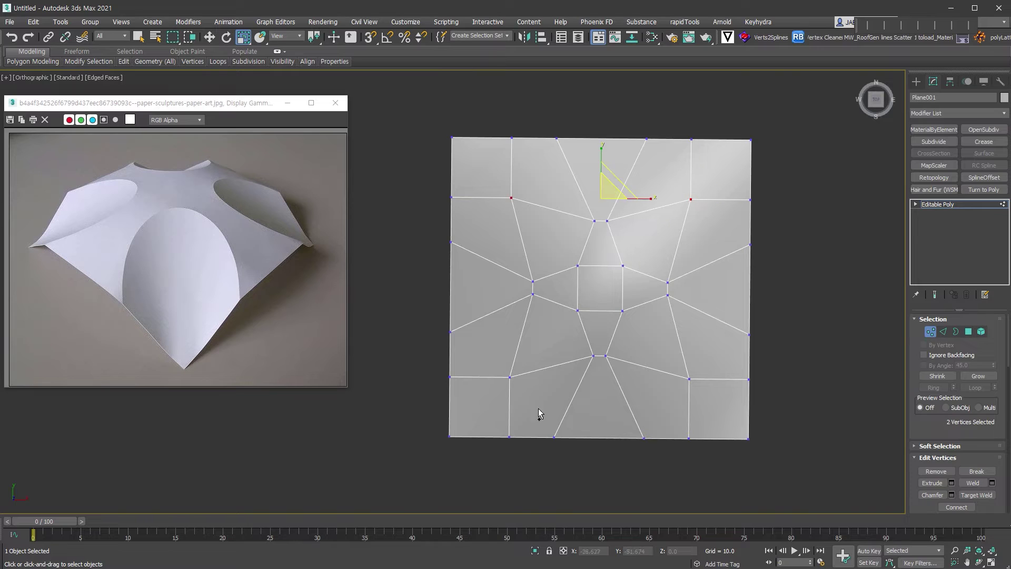
pyautogui.keyDown('ctrl'); pyautogui.click(509, 377); pyautogui.keyUp('ctrl')
pyautogui.keyDown('ctrl'); pyautogui.click(689, 379); pyautogui.keyUp('ctrl')
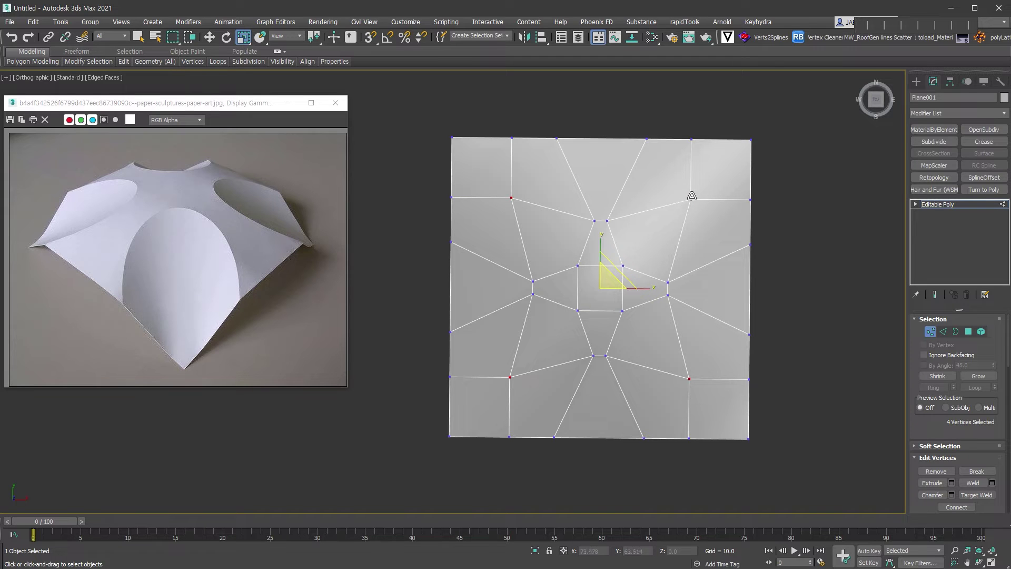
pyautogui.moveTo(611, 267); pyautogui.dragTo(607, 276)
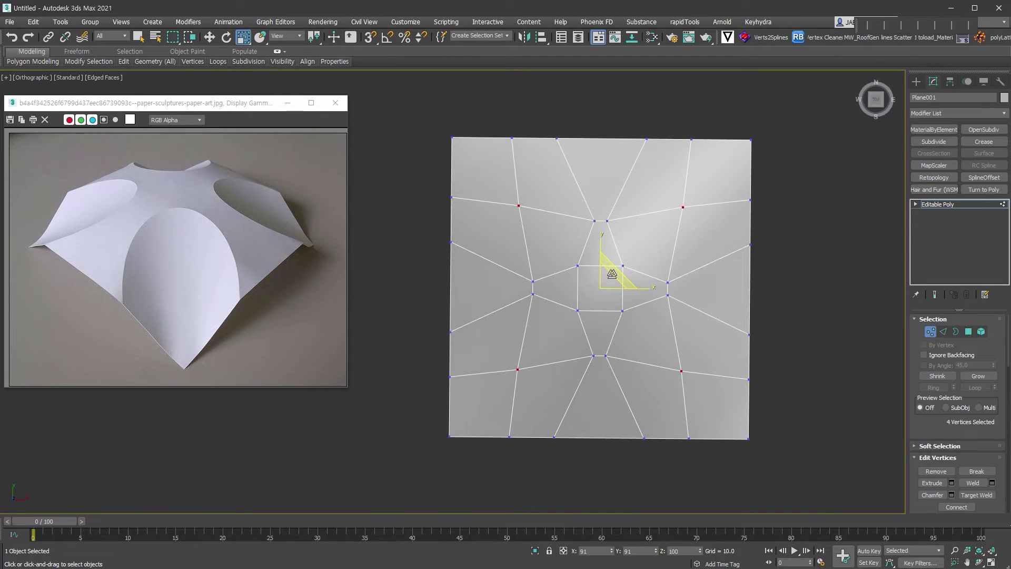
# Move the four diagonal vertices down in Z to flatten the peak.
pyautogui.keyDown('alt'); pyautogui.moveTo(607, 276); pyautogui.dragTo(767, 283, button='middle'); pyautogui.keyUp('alt')
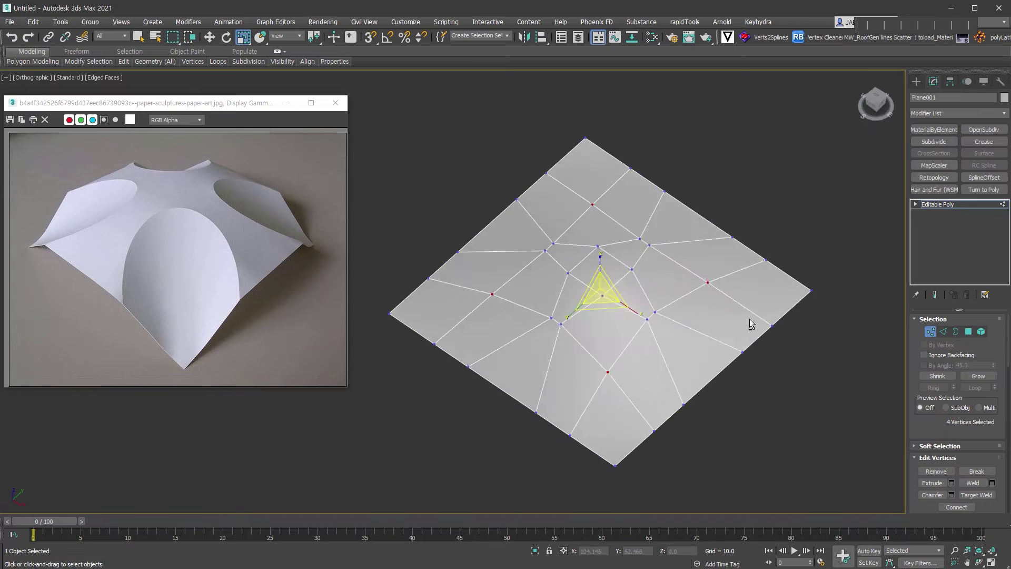
pyautogui.press('w')
pyautogui.moveTo(601, 261); pyautogui.dragTo(599, 291)
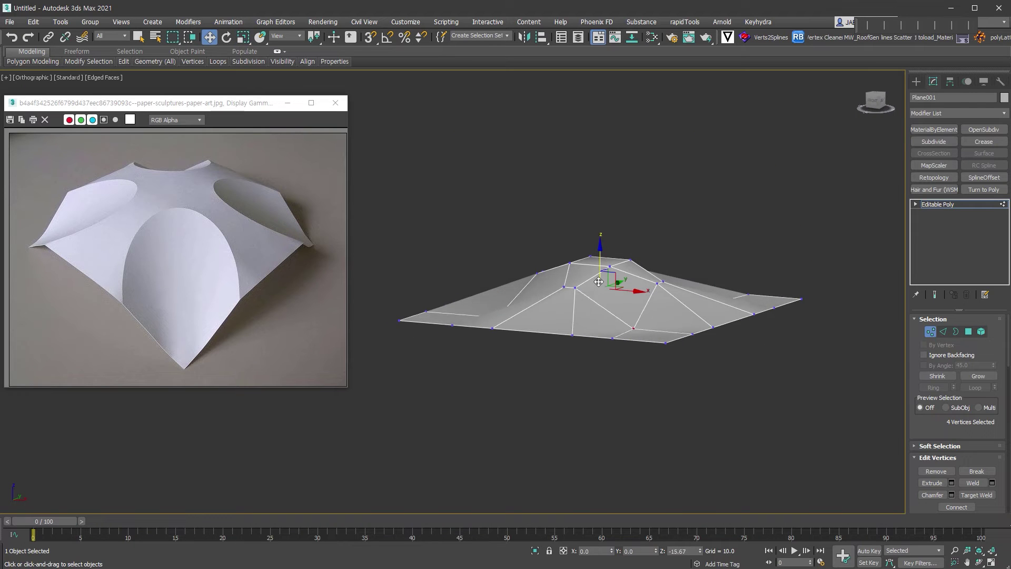
pyautogui.moveTo(599, 292)
pyautogui.keyDown('alt'); pyautogui.mouseDown(button='middle')
pyautogui.moveTo(671, 369)
pyautogui.moveTo(617, 384)
pyautogui.moveTo(640, 422)
pyautogui.mouseUp(button='middle'); pyautogui.keyUp('alt')
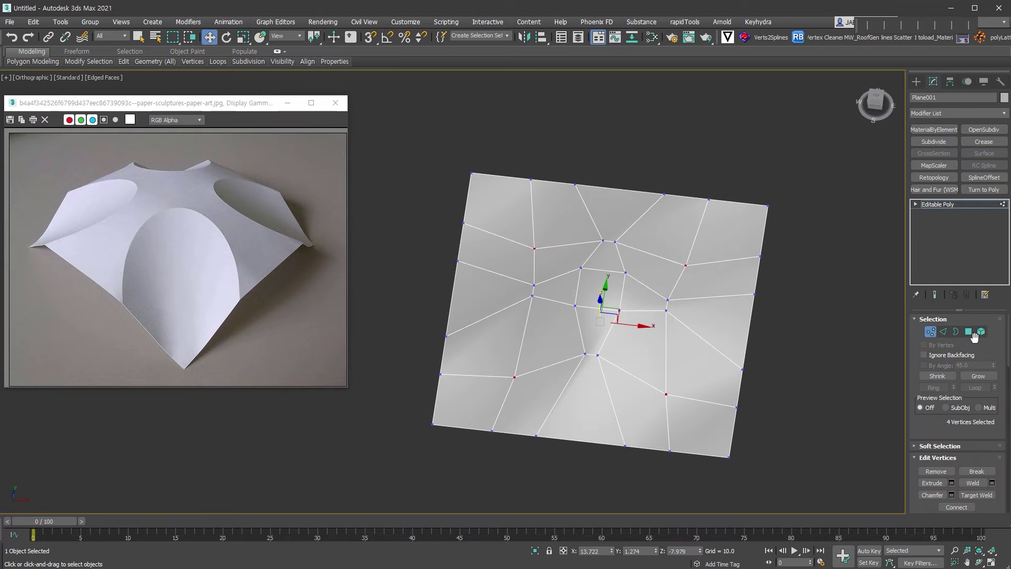
pyautogui.keyDown('ctrl'); pyautogui.click(969, 332); pyautogui.keyUp('ctrl')
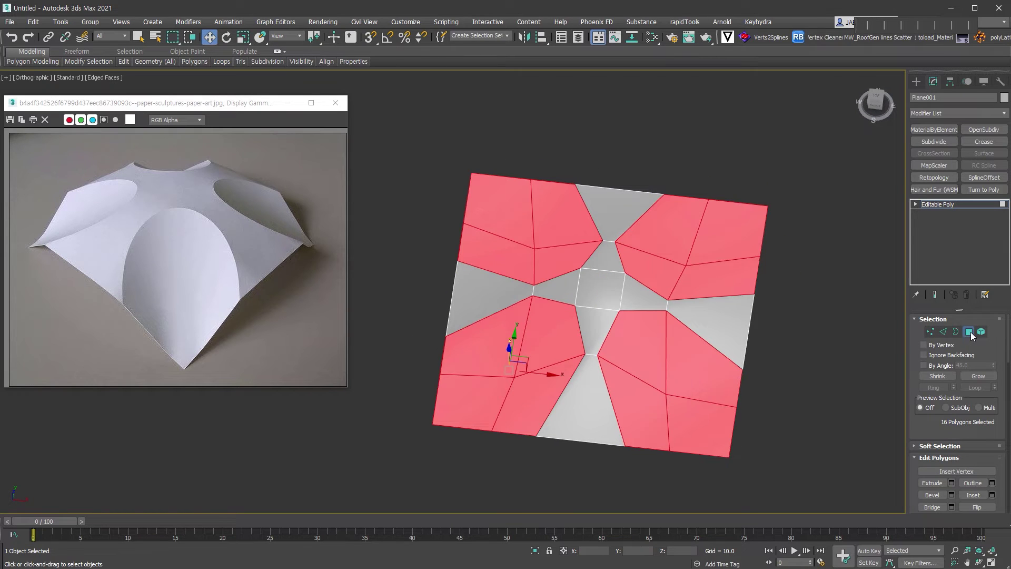
# Convert the corner polygons to edges, deselect the border edges, and set Crease to 1.0.
pyautogui.keyDown('ctrl'); pyautogui.keyDown('shift'); pyautogui.click(943, 332); pyautogui.keyUp('shift'); pyautogui.keyUp('ctrl')
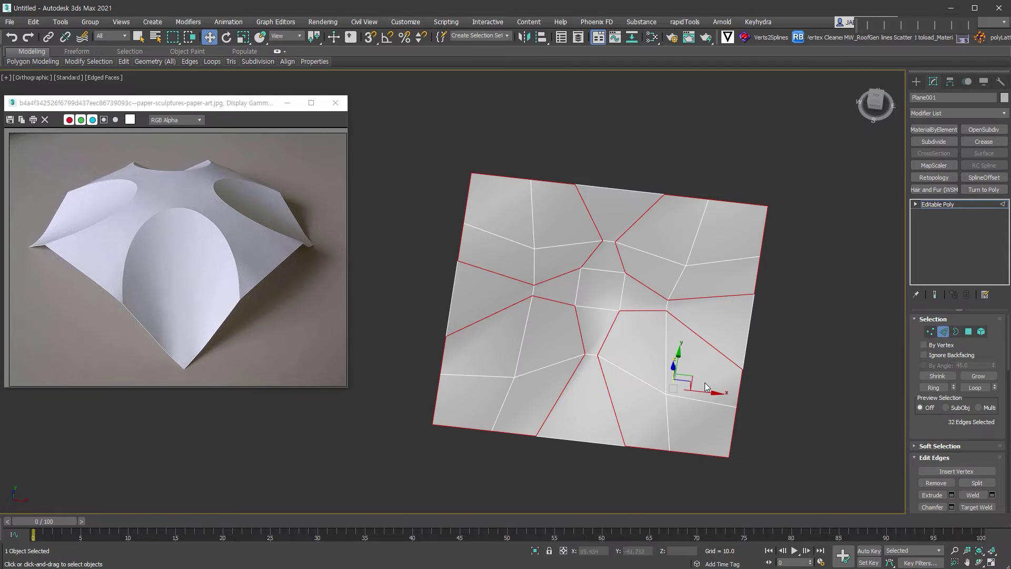
pyautogui.moveTo(774, 479); pyautogui.dragTo(658, 398)
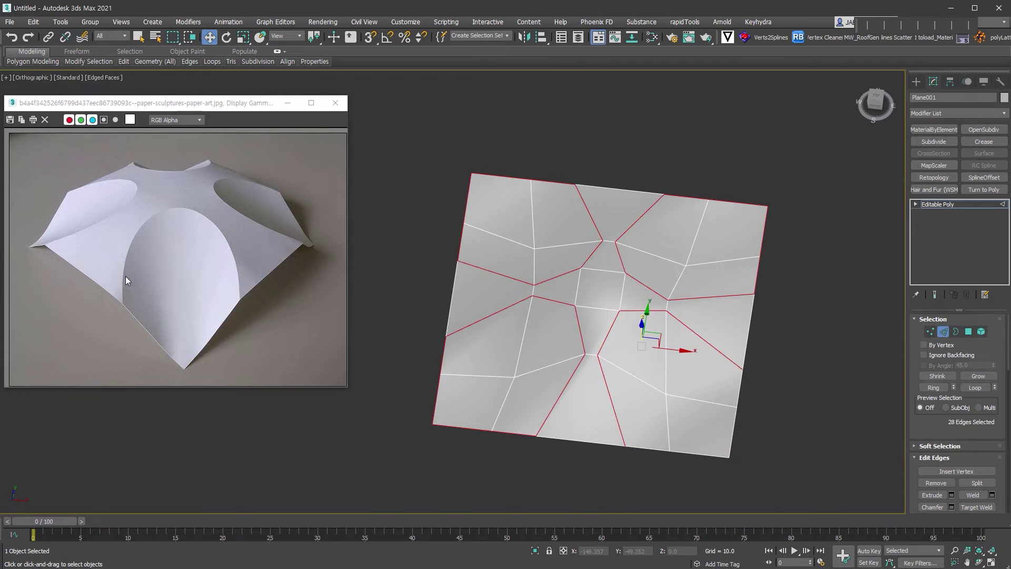
pyautogui.moveTo(797, 179); pyautogui.dragTo(688, 270)
pyautogui.keyDown('alt'); pyautogui.moveTo(533, 154); pyautogui.dragTo(456, 232); pyautogui.keyUp('alt')
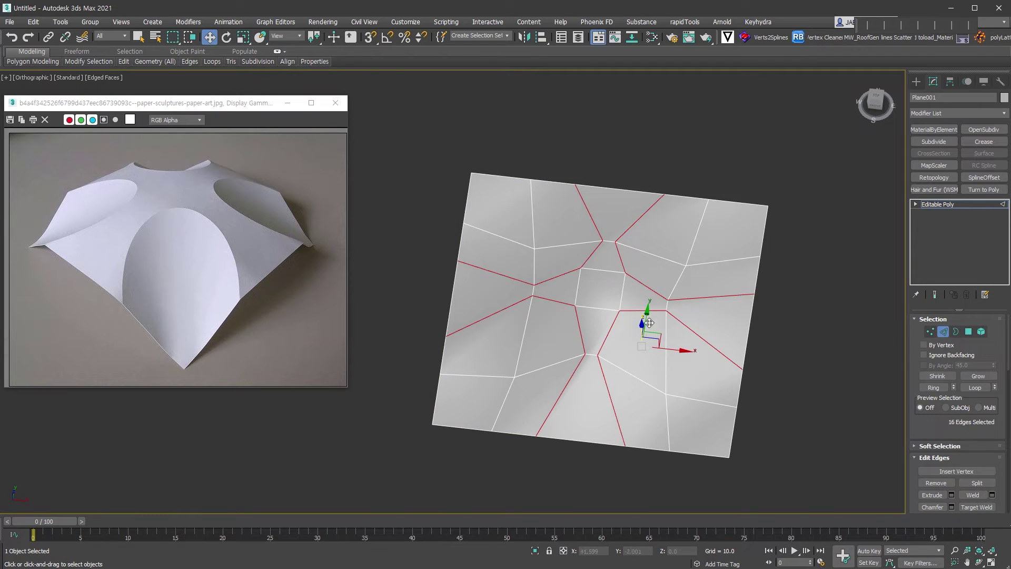
pyautogui.moveTo(943, 427); pyautogui.dragTo(968, 281)
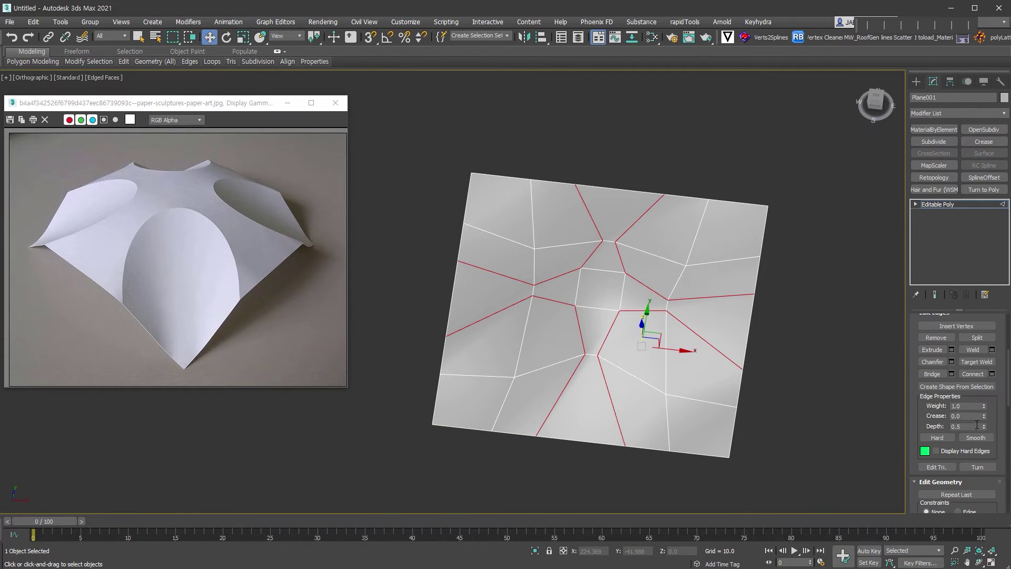
pyautogui.moveTo(984, 415); pyautogui.dragTo(1009, 424)
pyautogui.keyDown('alt'); pyautogui.moveTo(579, 358); pyautogui.dragTo(839, 365, button='middle'); pyautogui.keyUp('alt')
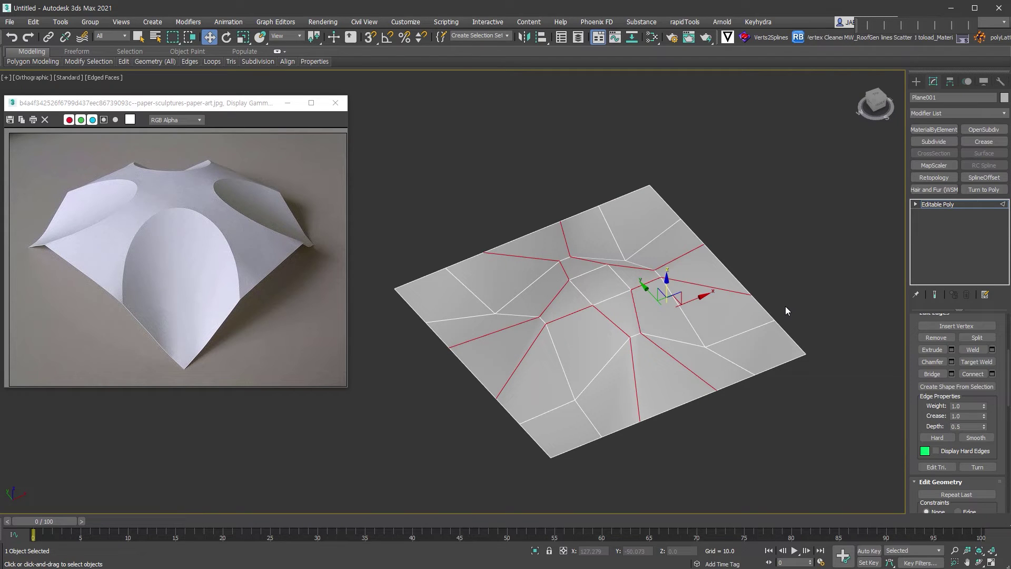
# Select the four corner vertices and lower them in Z.
pyautogui.press('1')
pyautogui.moveTo(830, 374); pyautogui.dragTo(793, 347)
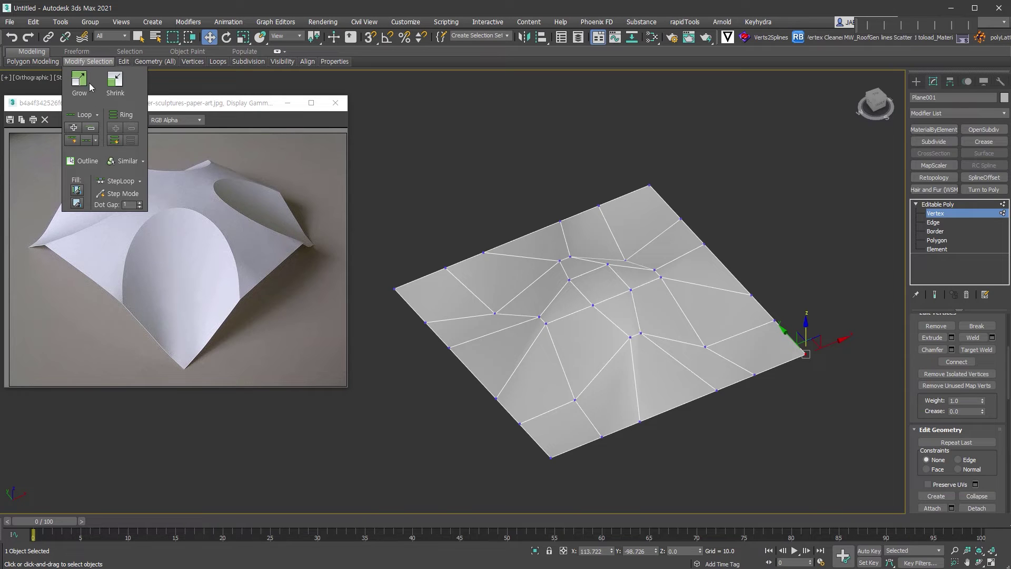
pyautogui.click(113, 161)
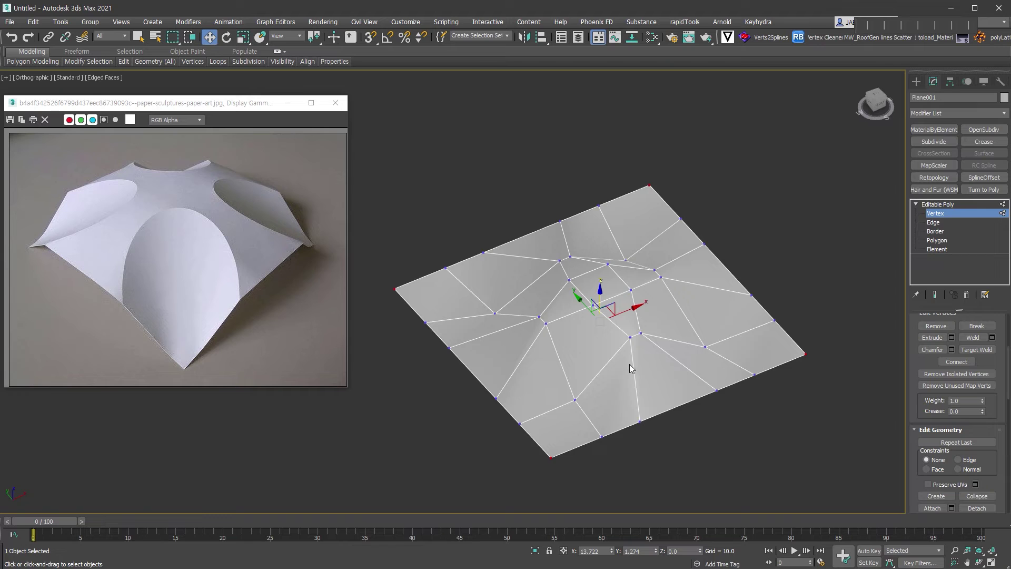
pyautogui.keyDown('alt'); pyautogui.moveTo(630, 365); pyautogui.dragTo(618, 321, button='middle'); pyautogui.keyUp('alt')
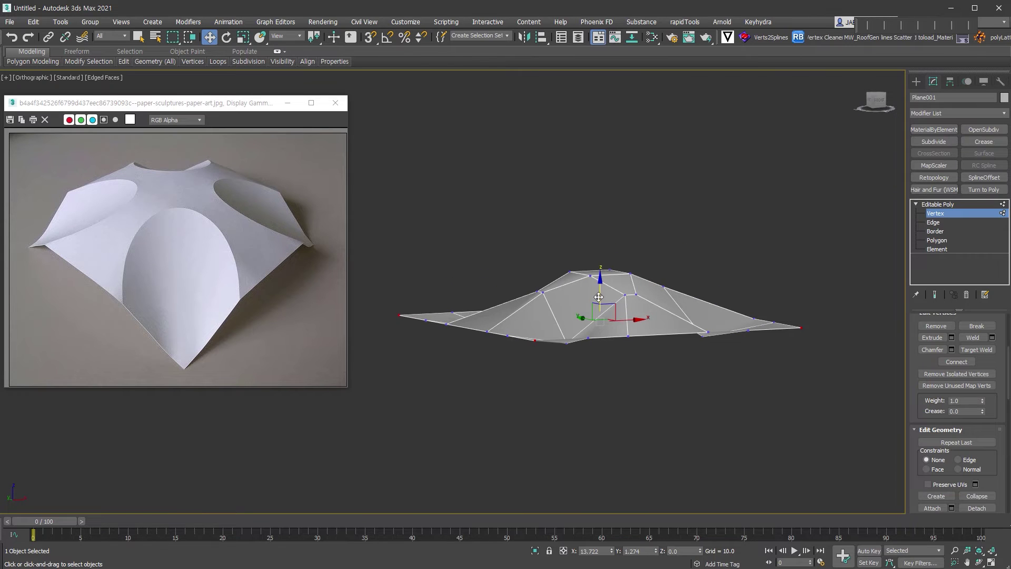
pyautogui.moveTo(599, 297); pyautogui.dragTo(601, 334)
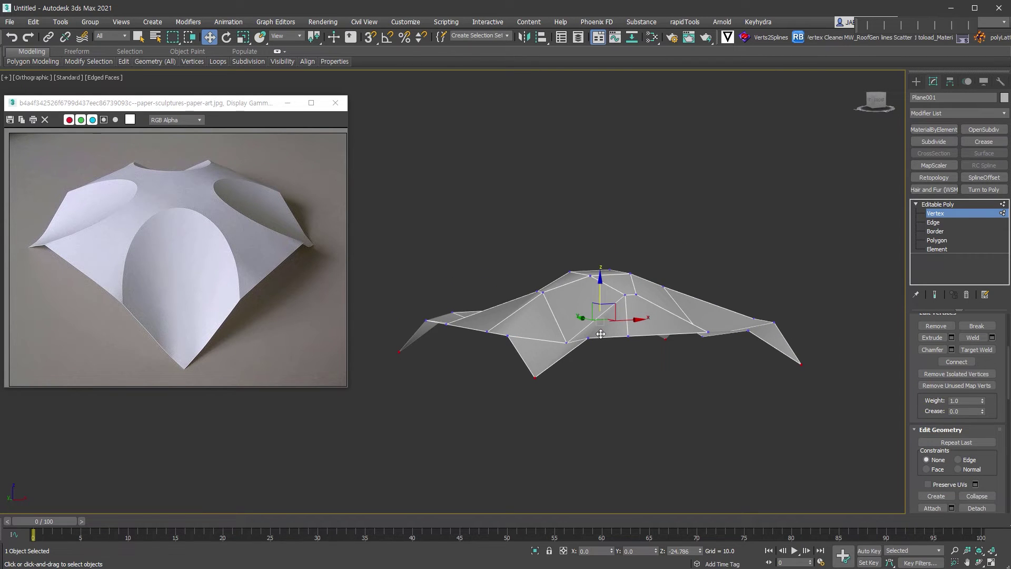
pyautogui.keyDown('alt'); pyautogui.moveTo(759, 294); pyautogui.dragTo(770, 397, button='middle'); pyautogui.keyUp('alt')
# Push the outer edge vertices further down, then exit vertex sub-object mode.
pyautogui.click(749, 384)
pyautogui.moveTo(785, 320); pyautogui.dragTo(775, 348)
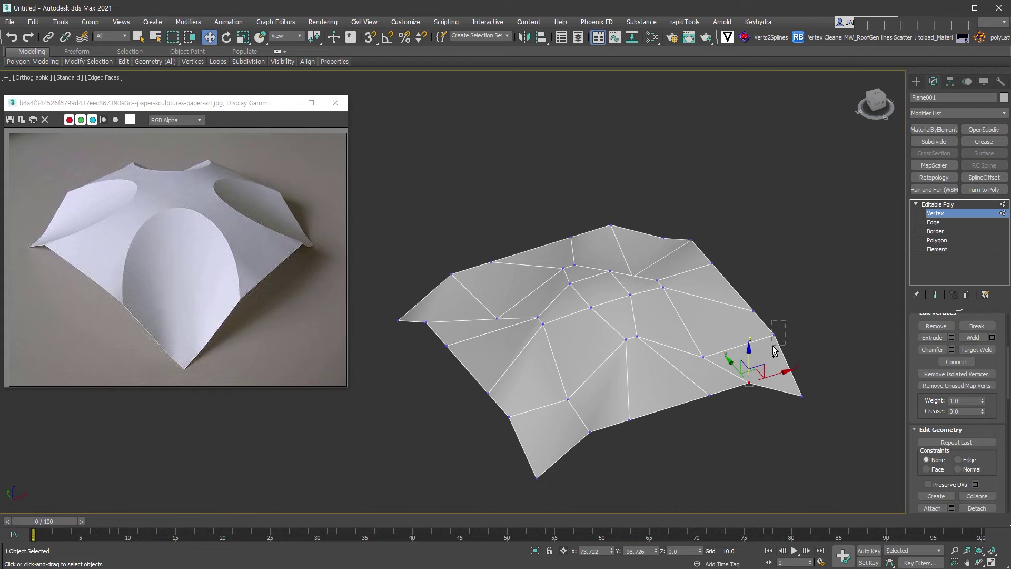
pyautogui.hotkey('ctrl', 'z')
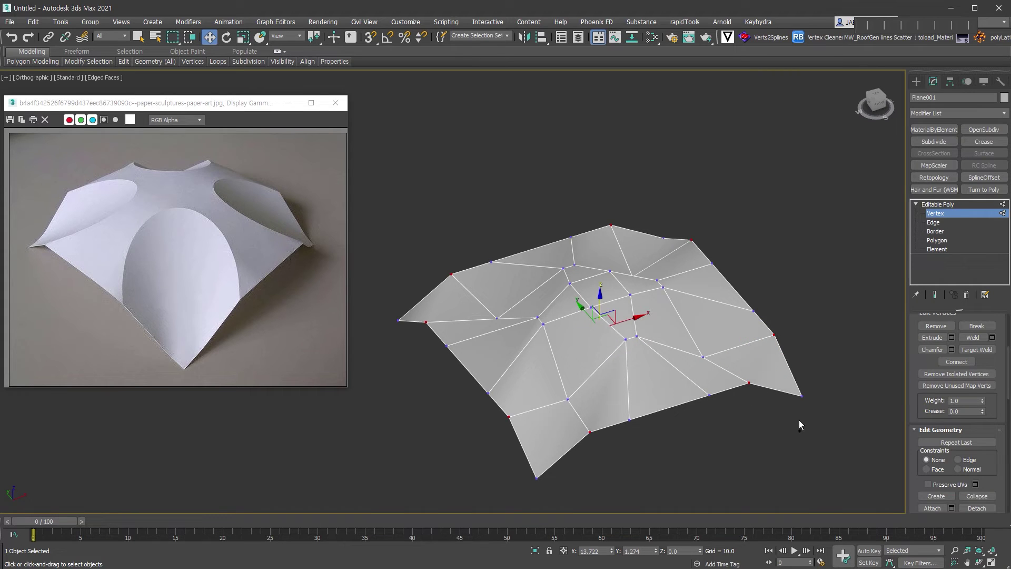
pyautogui.keyDown('alt'); pyautogui.moveTo(800, 420); pyautogui.dragTo(799, 400, button='middle'); pyautogui.keyUp('alt')
pyautogui.moveTo(598, 299); pyautogui.dragTo(601, 324)
pyautogui.moveTo(634, 368)
pyautogui.keyDown('alt'); pyautogui.mouseDown(button='middle')
pyautogui.moveTo(575, 420)
pyautogui.moveTo(632, 432)
pyautogui.mouseUp(button='middle'); pyautogui.keyUp('alt')
pyautogui.moveTo(596, 415); pyautogui.dragTo(626, 435)
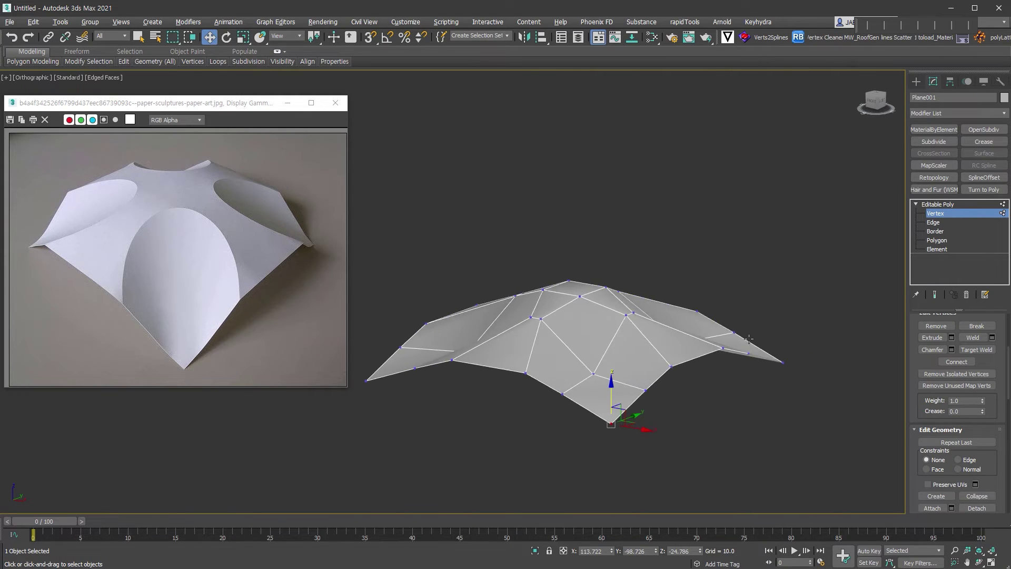
pyautogui.moveTo(740, 340)
pyautogui.mouseDown(button='middle')
pyautogui.moveTo(753, 323)
pyautogui.moveTo(767, 373)
pyautogui.moveTo(807, 349)
pyautogui.mouseUp(button='middle')
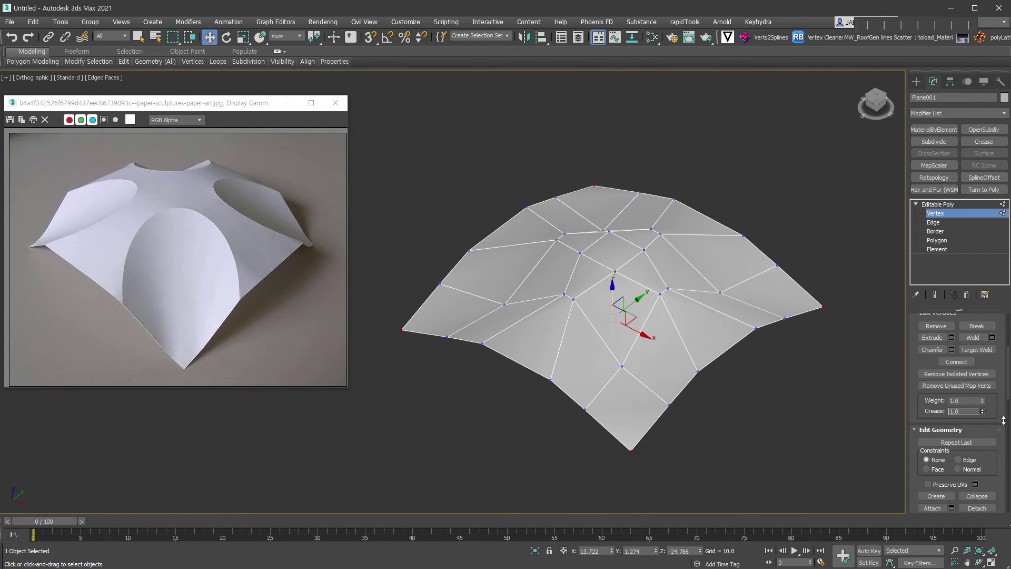
pyautogui.click(943, 206)
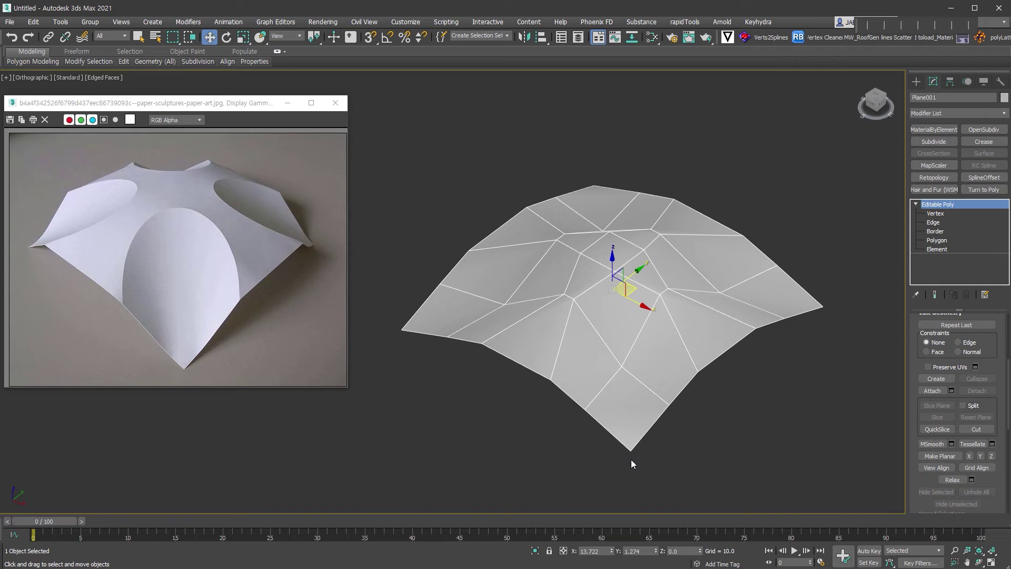
# Add an OpenSubdiv modifier with 5 iterations.
pyautogui.click(981, 132)
pyautogui.moveTo(994, 336); pyautogui.dragTo(994, 321)
pyautogui.moveTo(772, 431)
pyautogui.keyDown('alt'); pyautogui.mouseDown(button='middle')
pyautogui.moveTo(747, 404)
pyautogui.moveTo(729, 410)
pyautogui.moveTo(710, 463)
pyautogui.mouseUp(button='middle'); pyautogui.keyUp('alt')
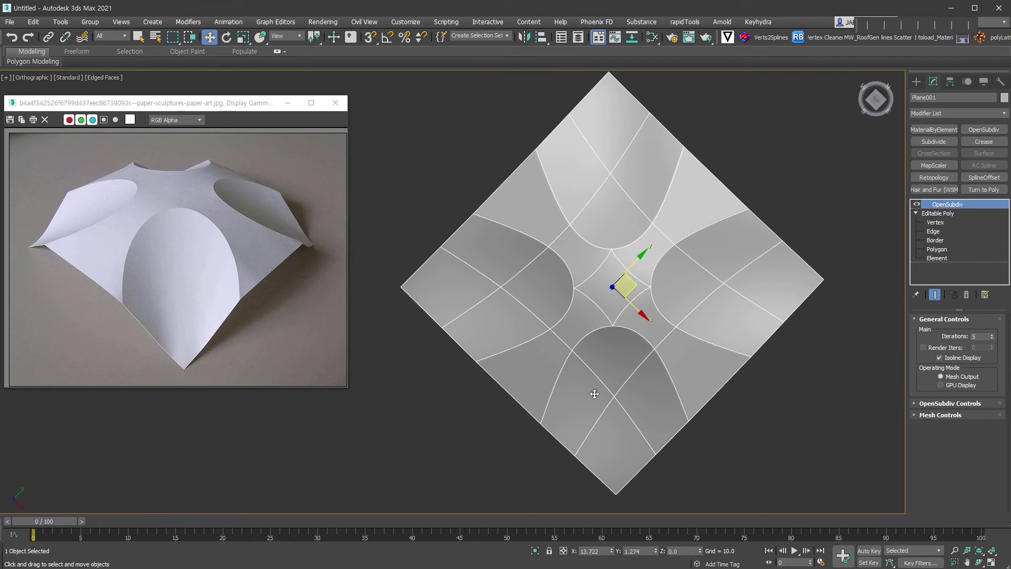
# With Show End Result on, scale the central edge loop up to 126%.
pyautogui.click(935, 232)
pyautogui.click(673, 349)
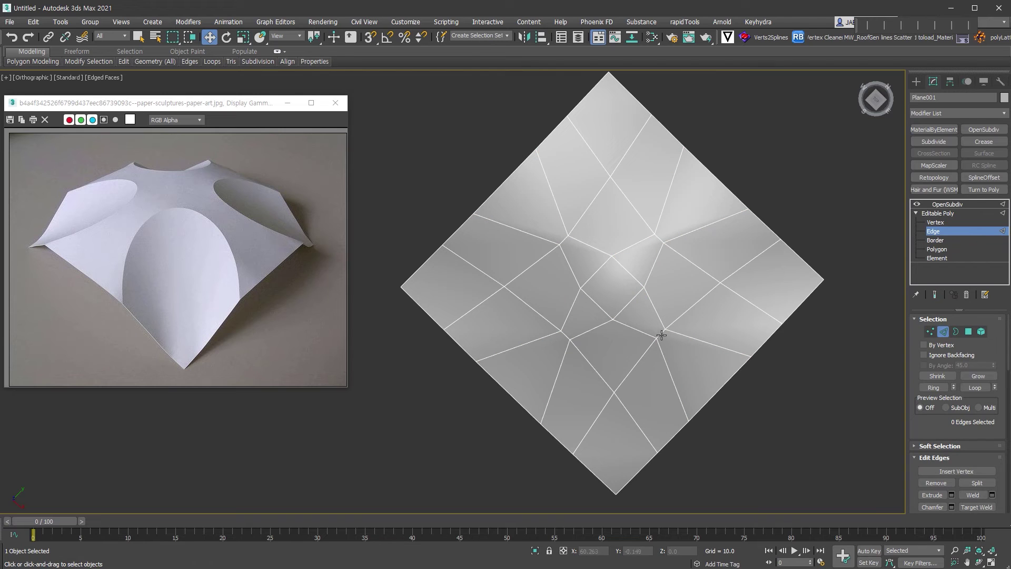
pyautogui.click(659, 334)
pyautogui.click(935, 295)
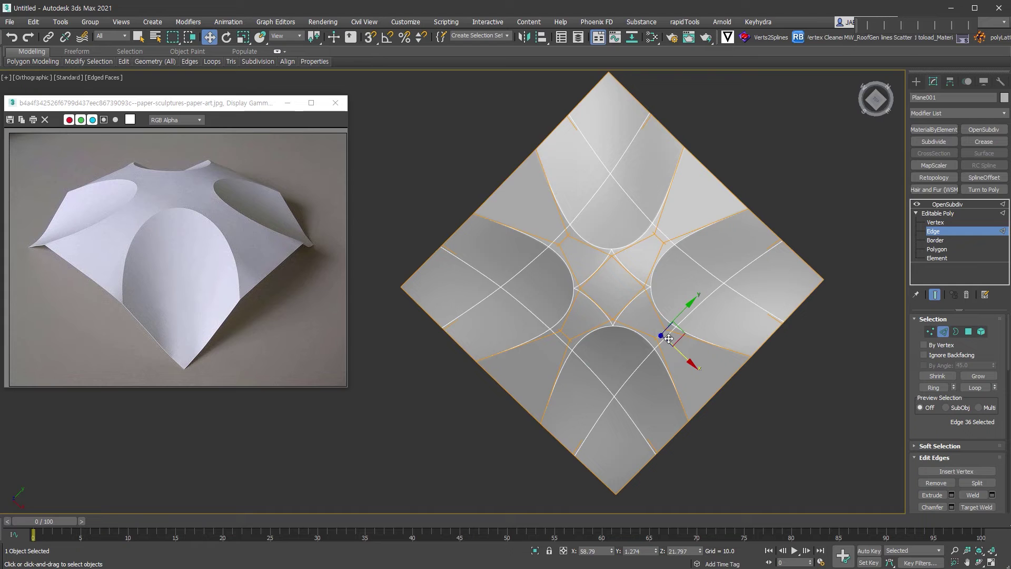
pyautogui.doubleClick(677, 279)
pyautogui.press('r')
pyautogui.moveTo(655, 227); pyautogui.dragTo(639, 250)
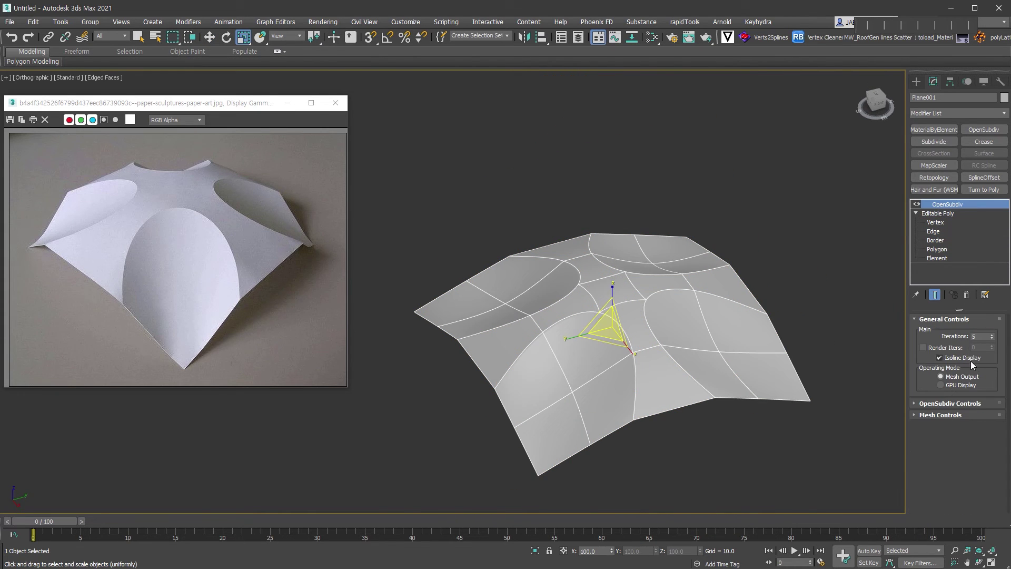
# Turn off Isoline Display and edged faces to view the smoothed dome.
pyautogui.click(972, 358)
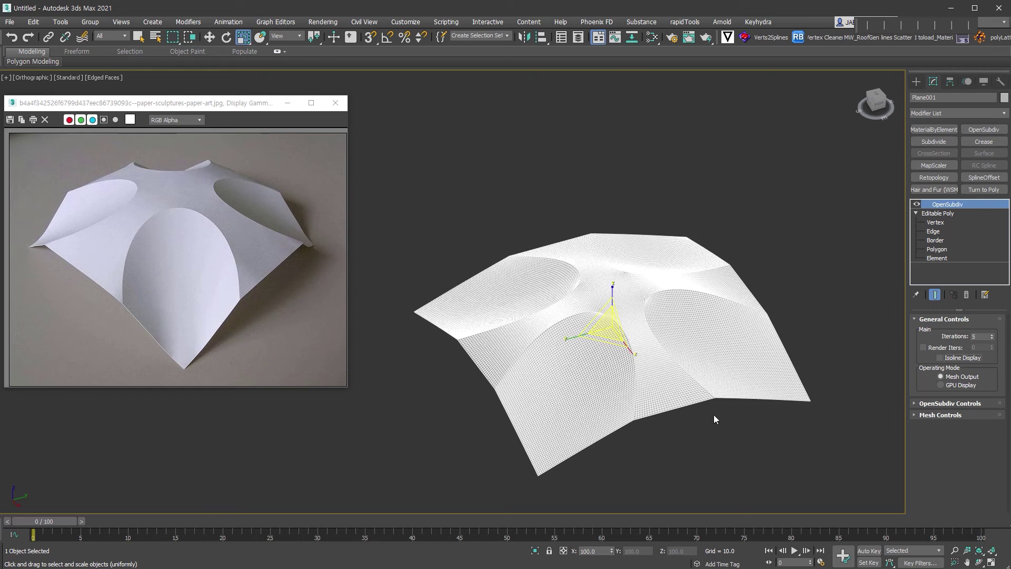
pyautogui.moveTo(645, 418)
pyautogui.keyDown('alt'); pyautogui.mouseDown(button='middle')
pyautogui.moveTo(610, 419)
pyautogui.moveTo(649, 416)
pyautogui.mouseUp(button='middle'); pyautogui.keyUp('alt')
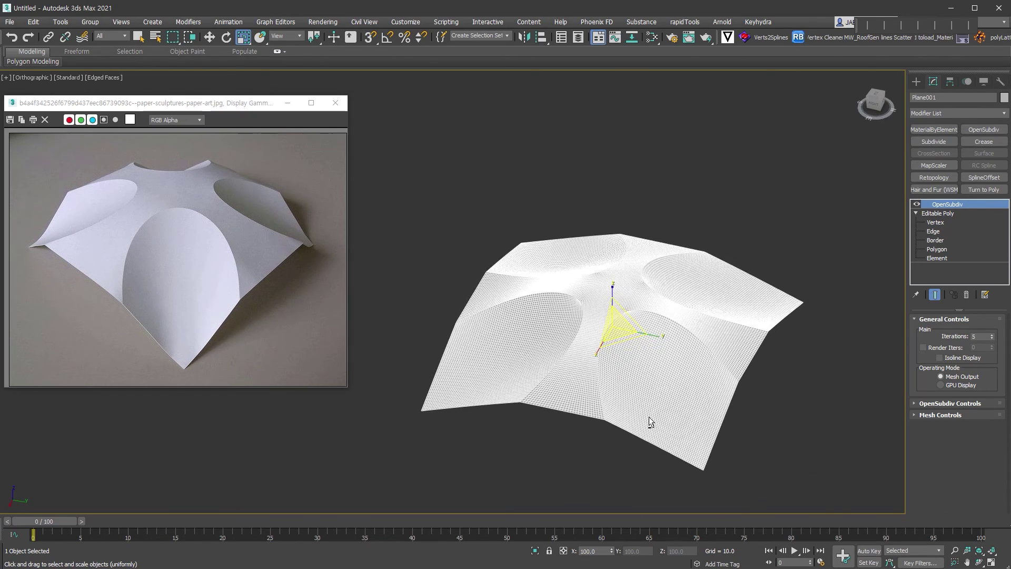
pyautogui.press('F4')
pyautogui.moveTo(781, 390)
pyautogui.keyDown('alt'); pyautogui.mouseDown(button='middle')
pyautogui.moveTo(735, 381)
pyautogui.moveTo(745, 388)
pyautogui.mouseUp(button='middle'); pyautogui.keyUp('alt')
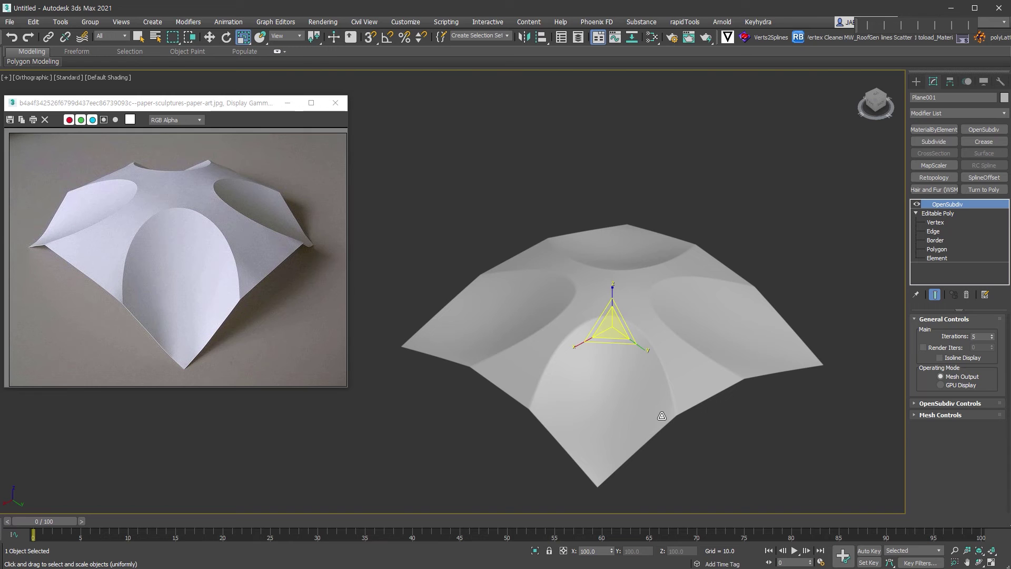
# Select a four-edge ring on the plane and set the transform centre to Use Center.
pyautogui.click(933, 231)
pyautogui.click(708, 399)
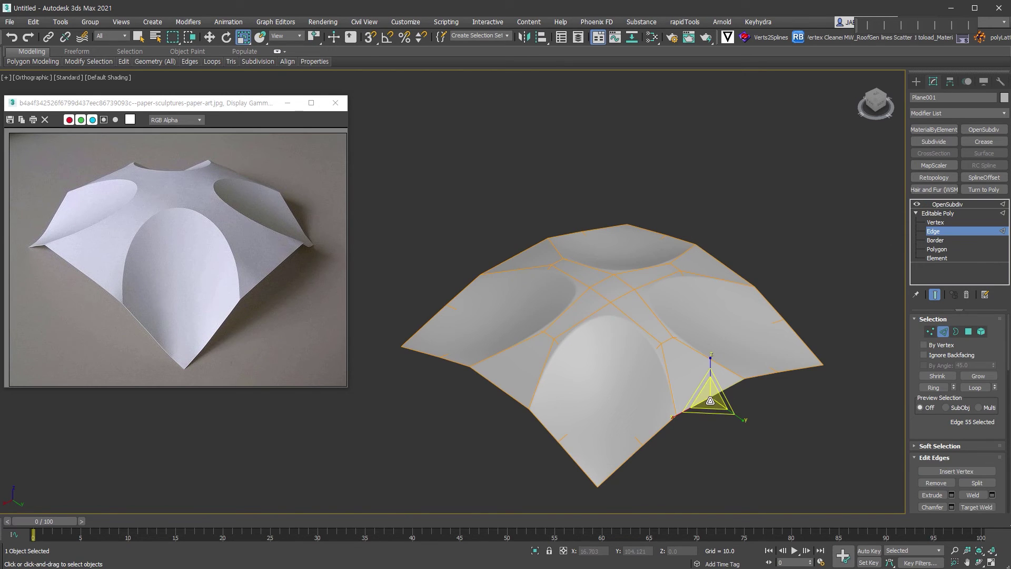
pyautogui.hotkey('alt', 'r')
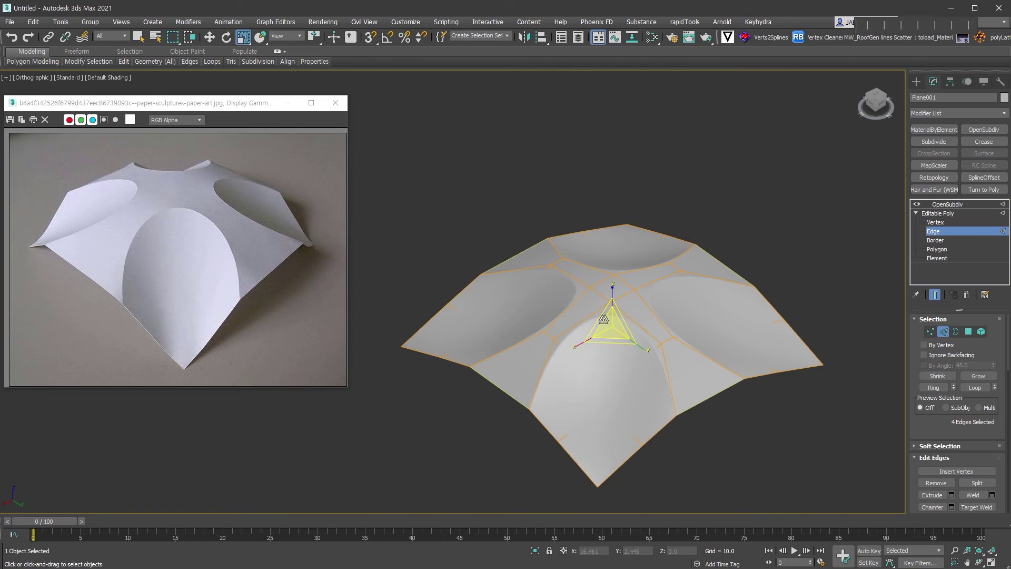
pyautogui.moveTo(314, 41); pyautogui.dragTo(315, 59)
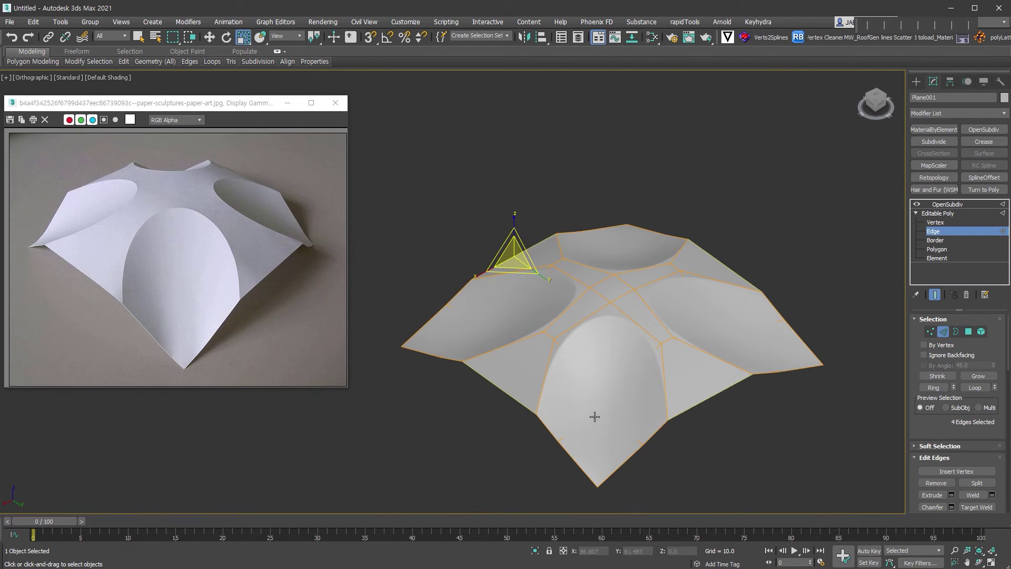
# Hide the OpenSubdiv modifier and show Edged Faces to reveal the faceted cage.
pyautogui.click(956, 205)
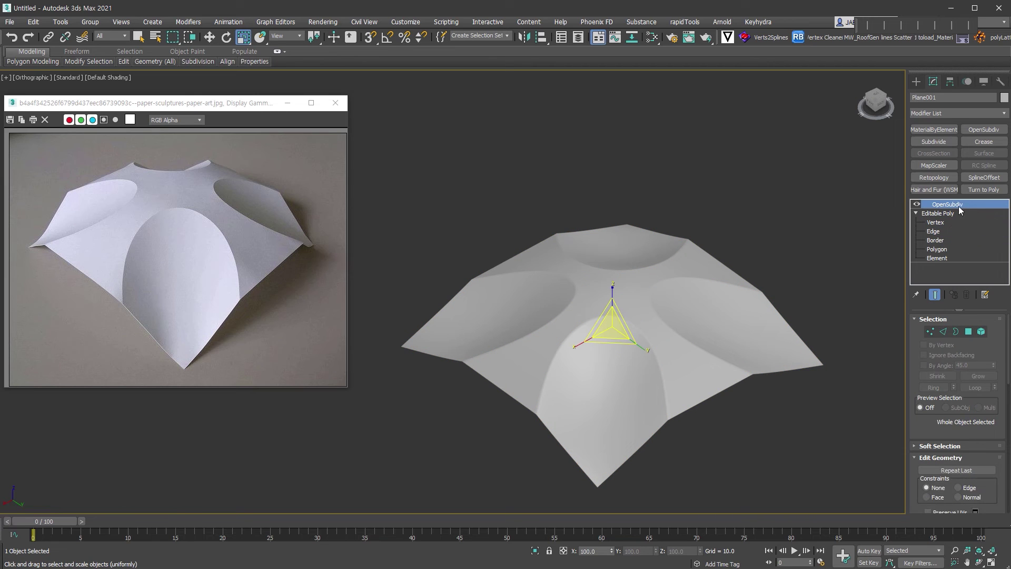
pyautogui.click(917, 204)
pyautogui.press('F4')
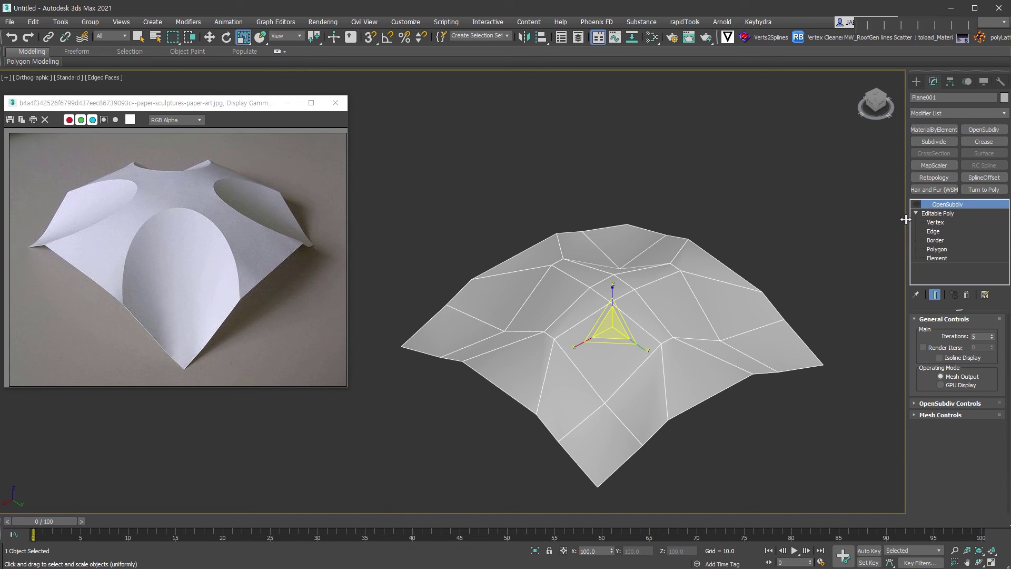
# Re-enable OpenSubdiv with Isoline Display and orbit the dome in Perspective view.
pyautogui.click(917, 204)
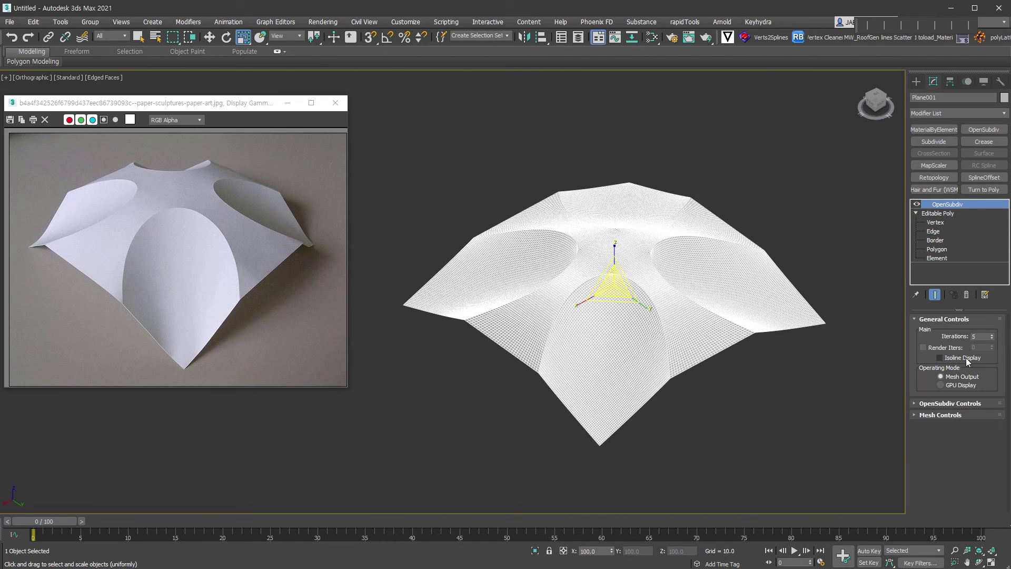
pyautogui.click(966, 357)
pyautogui.moveTo(794, 404)
pyautogui.keyDown('alt'); pyautogui.mouseDown(button='middle')
pyautogui.moveTo(775, 383)
pyautogui.moveTo(820, 395)
pyautogui.moveTo(819, 382)
pyautogui.moveTo(785, 375)
pyautogui.moveTo(761, 331)
pyautogui.moveTo(801, 323)
pyautogui.moveTo(794, 296)
pyautogui.moveTo(836, 269)
pyautogui.mouseUp(button='middle'); pyautogui.keyUp('alt')
pyautogui.press('p')
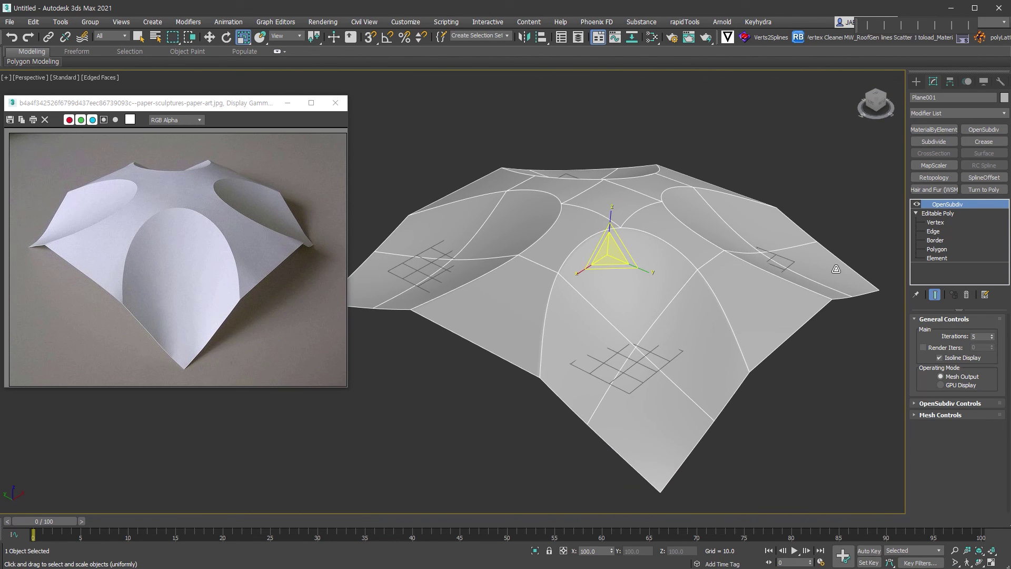